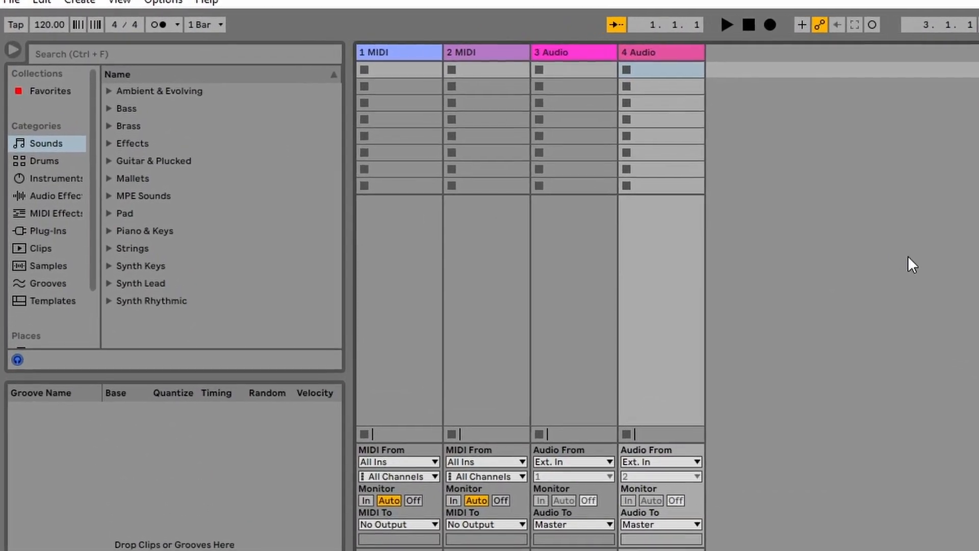
Delete the 4 Audio, 3 Audio and 2 MIDI tracks
{"action": "left_click", "coordinate": [746, 50]}
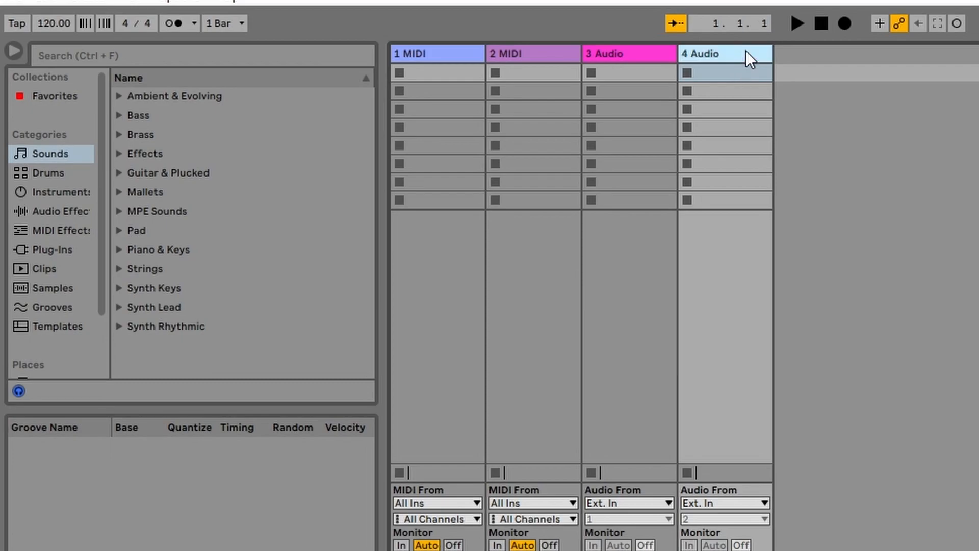
{"action": "right_click", "coordinate": [746, 50]}
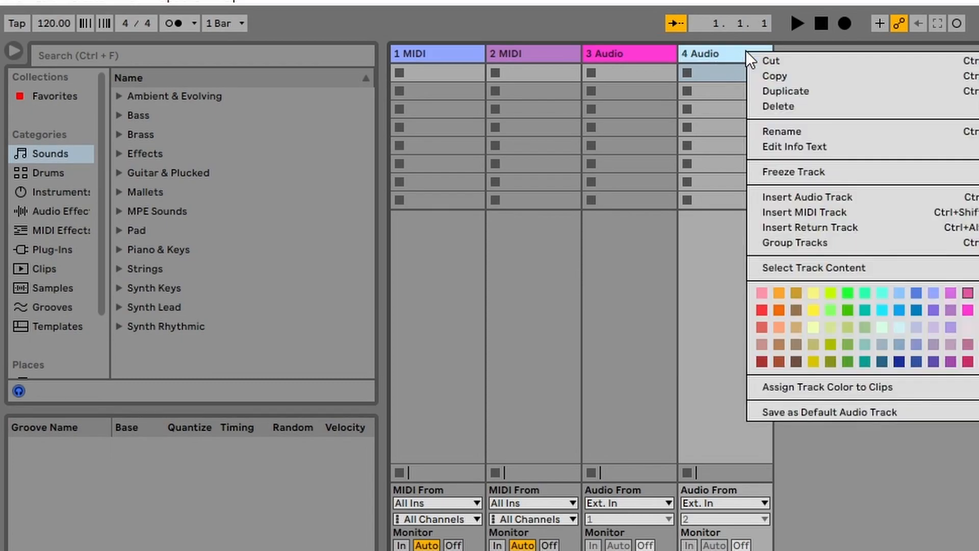
{"action": "left_click", "coordinate": [797, 102]}
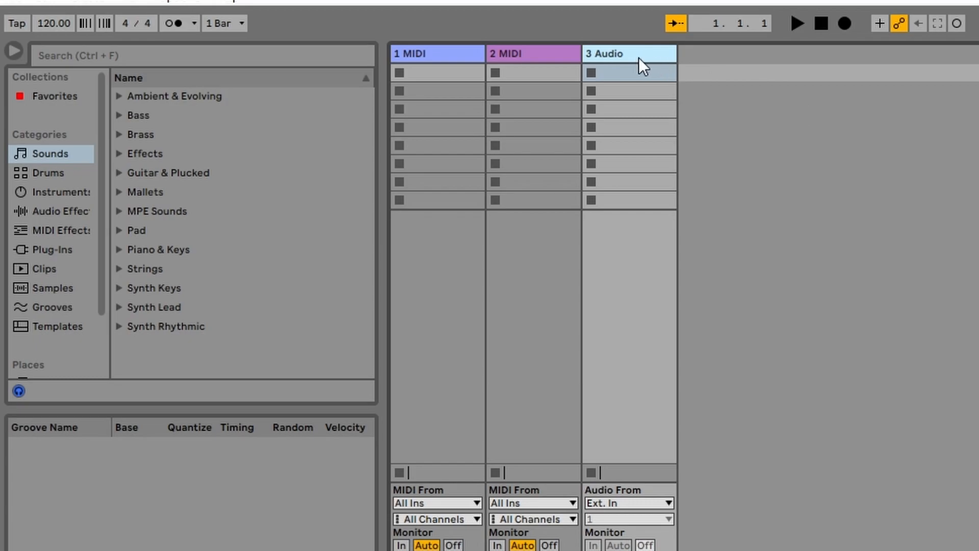
{"action": "right_click", "coordinate": [639, 57]}
{"action": "left_click", "coordinate": [680, 112]}
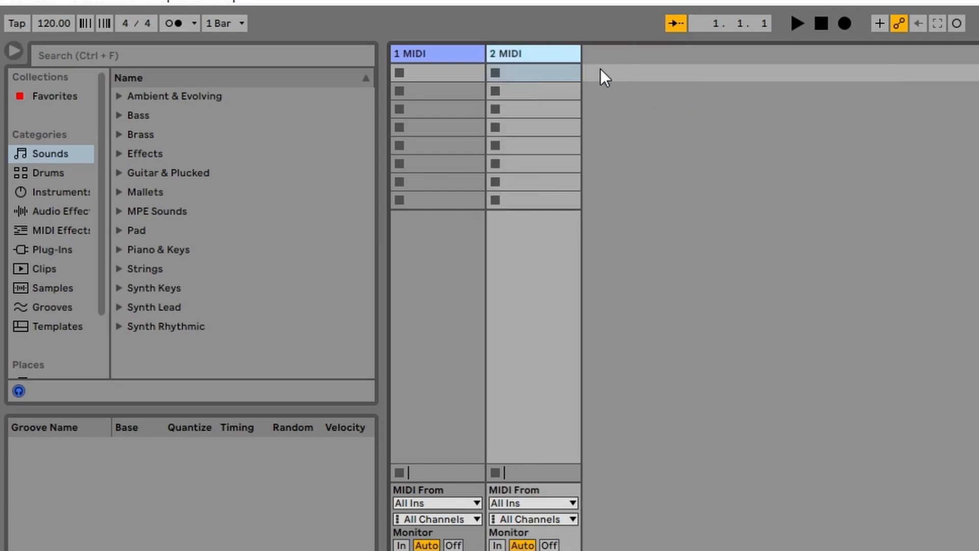
{"action": "right_click", "coordinate": [549, 56]}
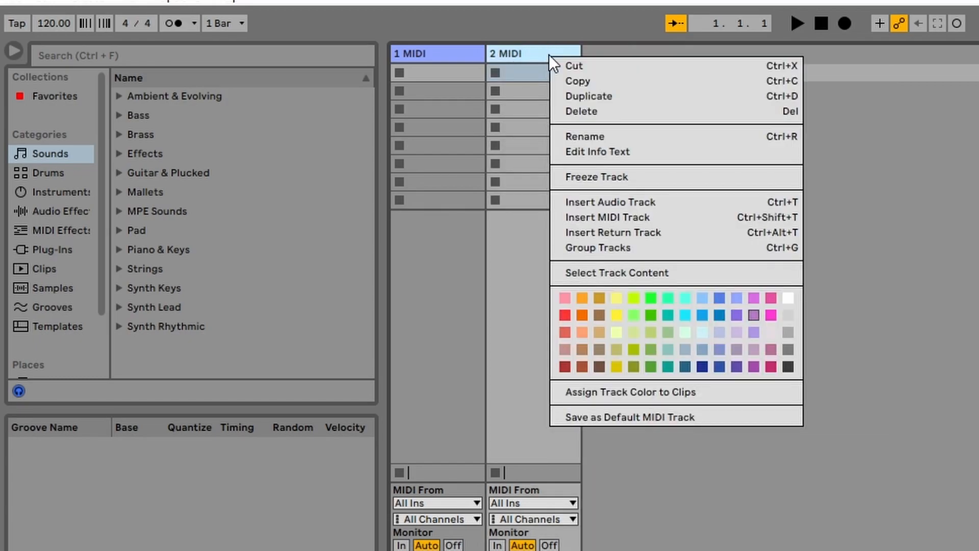
{"action": "left_click", "coordinate": [593, 112]}
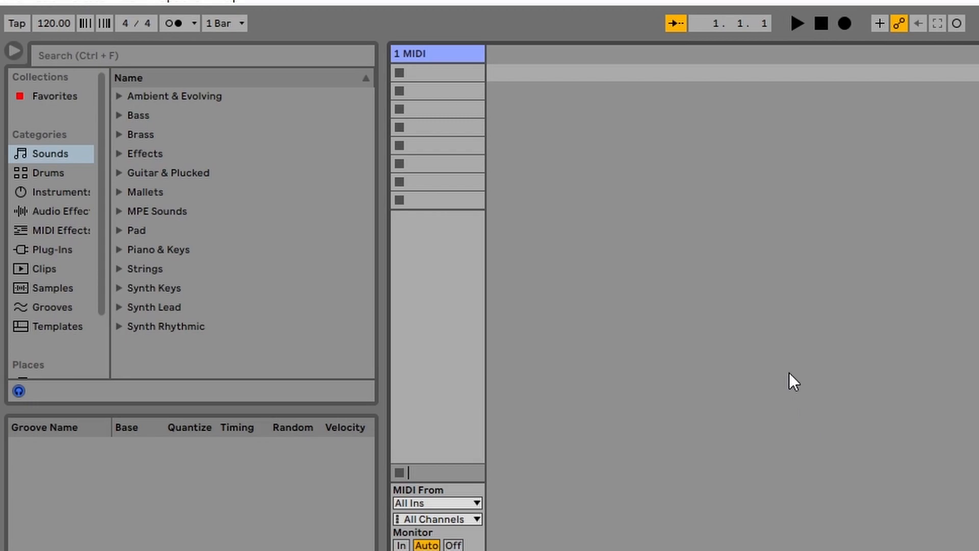
Preview the Basic Electric Drive Bass.adg preset from the Bass sounds and load it onto the 1 MIDI track
{"action": "left_click", "coordinate": [44, 152]}
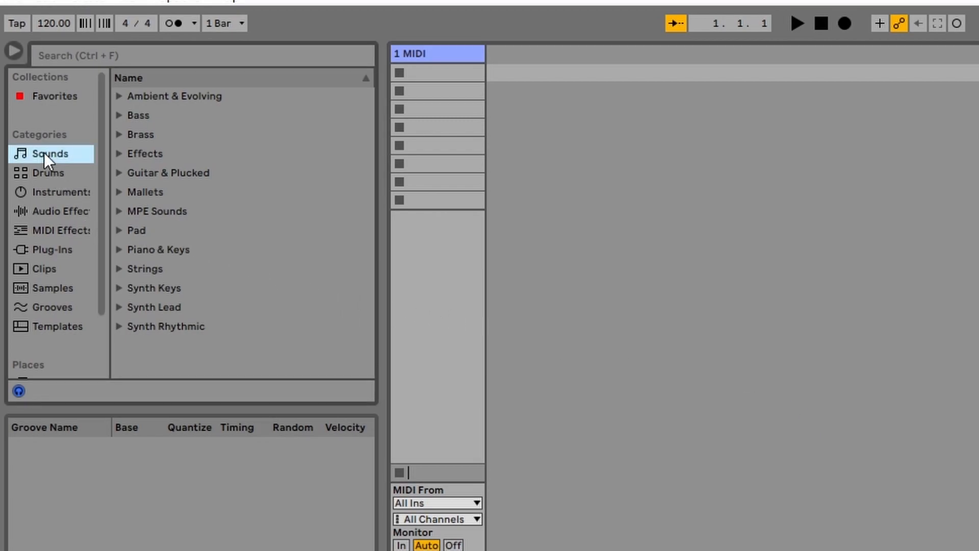
{"action": "left_click", "coordinate": [121, 115]}
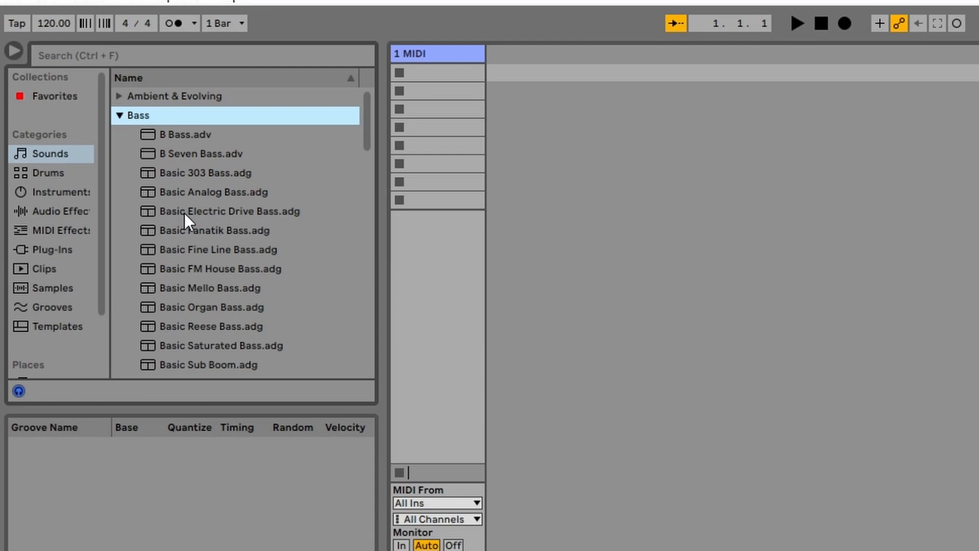
{"action": "left_click", "coordinate": [257, 214]}
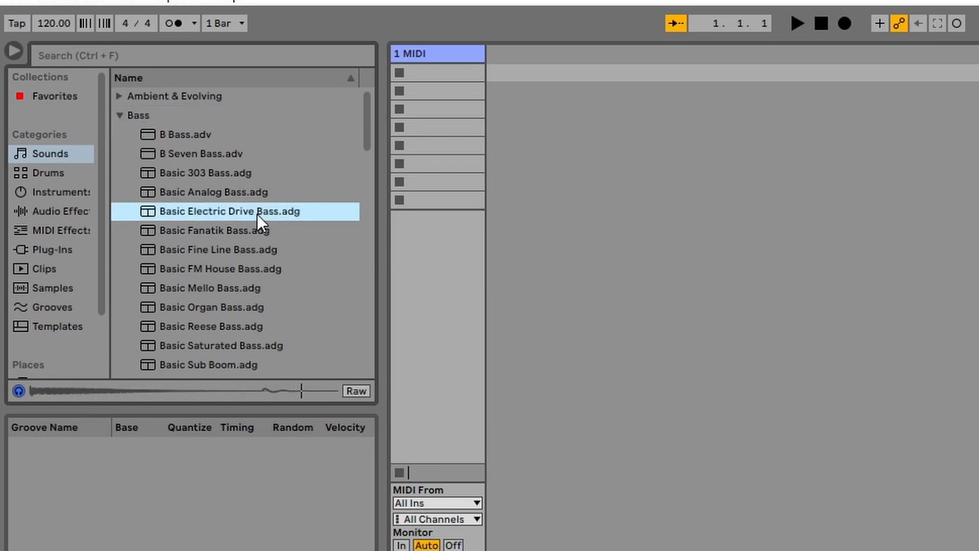
{"action": "left_click", "coordinate": [231, 458]}
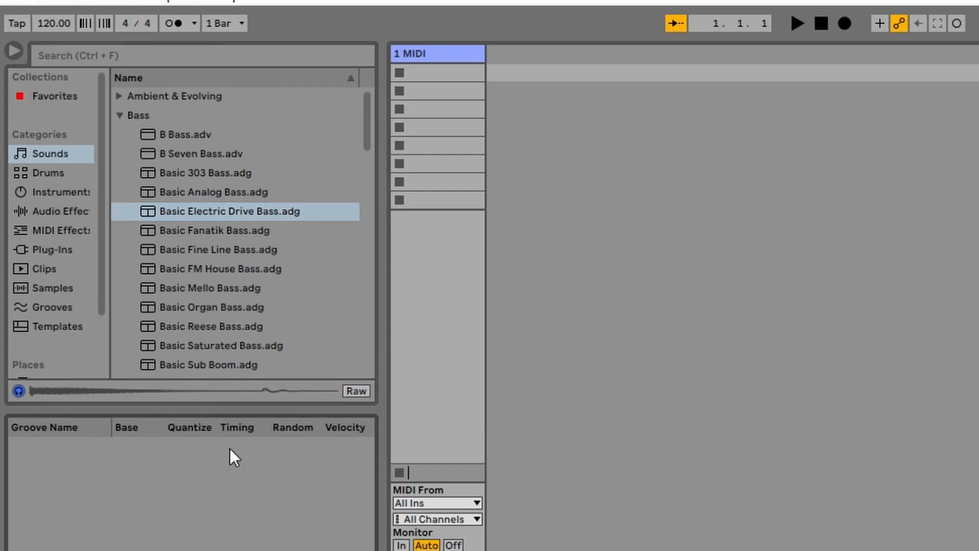
{"action": "left_click_drag", "start_coordinate": [212, 209], "coordinate": [411, 238]}
{"action": "left_click_drag", "start_coordinate": [421, 67], "coordinate": [421, 68]}
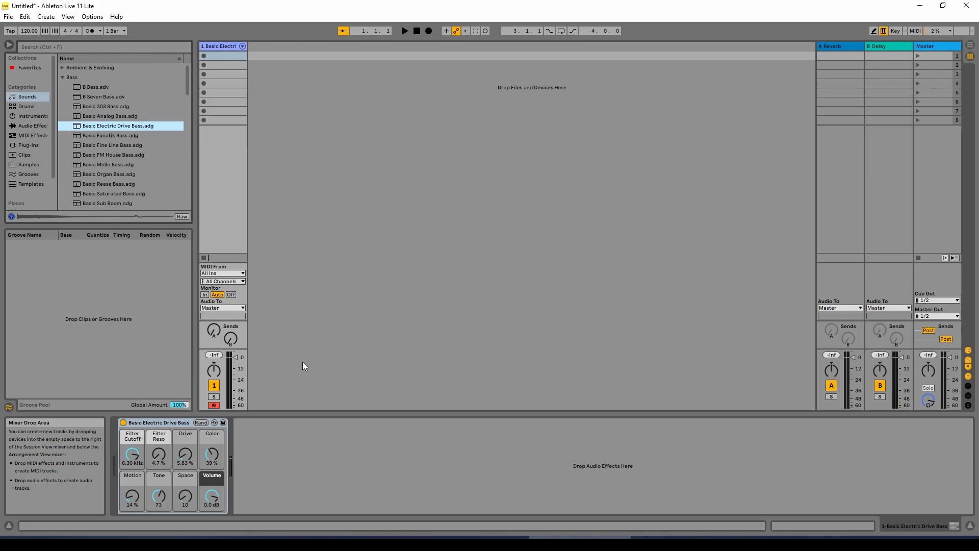
Create an empty MIDI clip in the bass track's first slot and set its loop length to 8 bars
{"action": "double_click", "coordinate": [230, 56]}
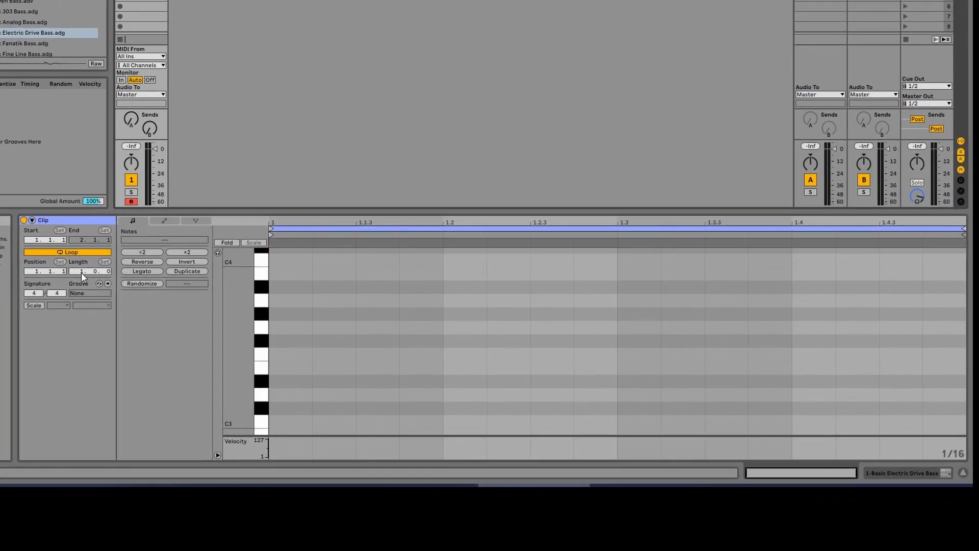
{"action": "left_click", "coordinate": [81, 272]}
{"action": "left_click_drag", "start_coordinate": [81, 273], "coordinate": [81, 252]}
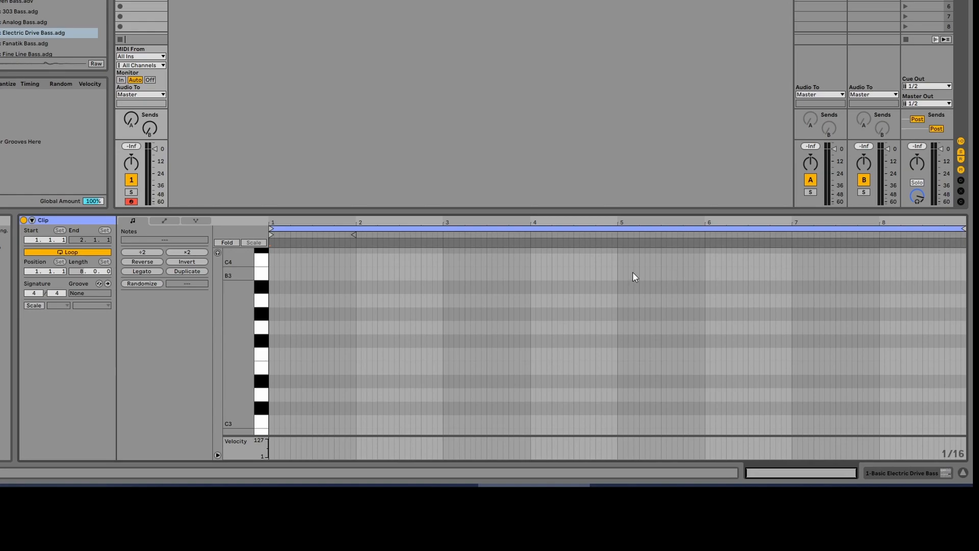
Enable note preview in the piano roll and audition the bass keys from C4 down to around C1
{"action": "left_click", "coordinate": [219, 253]}
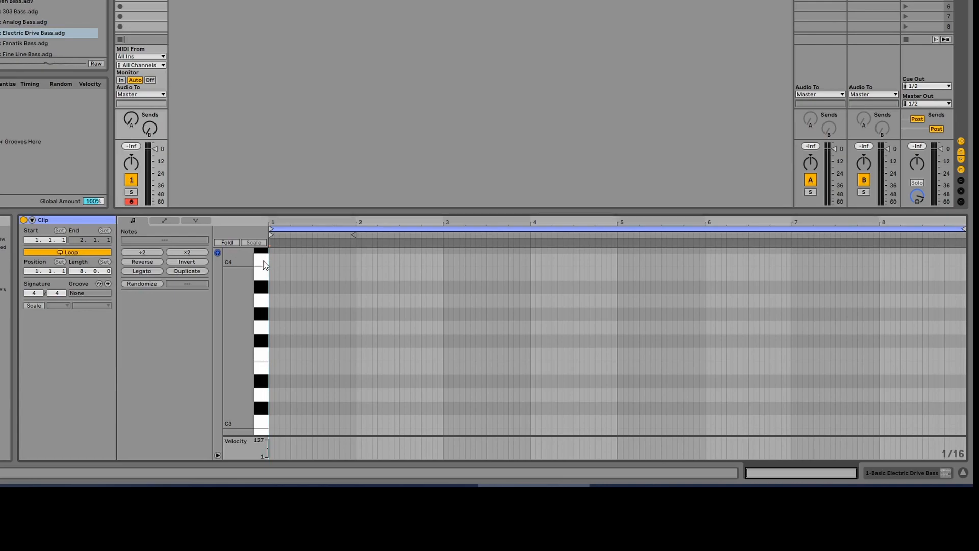
{"action": "left_click_drag", "start_coordinate": [264, 264], "coordinate": [257, 403]}
{"action": "scroll", "coordinate": [239, 282], "scroll_direction": "down", "scroll_amount": 2}
{"action": "scroll", "coordinate": [240, 288], "scroll_direction": "down", "scroll_amount": 2}
{"action": "scroll", "coordinate": [245, 380], "scroll_direction": "down", "scroll_amount": 8}
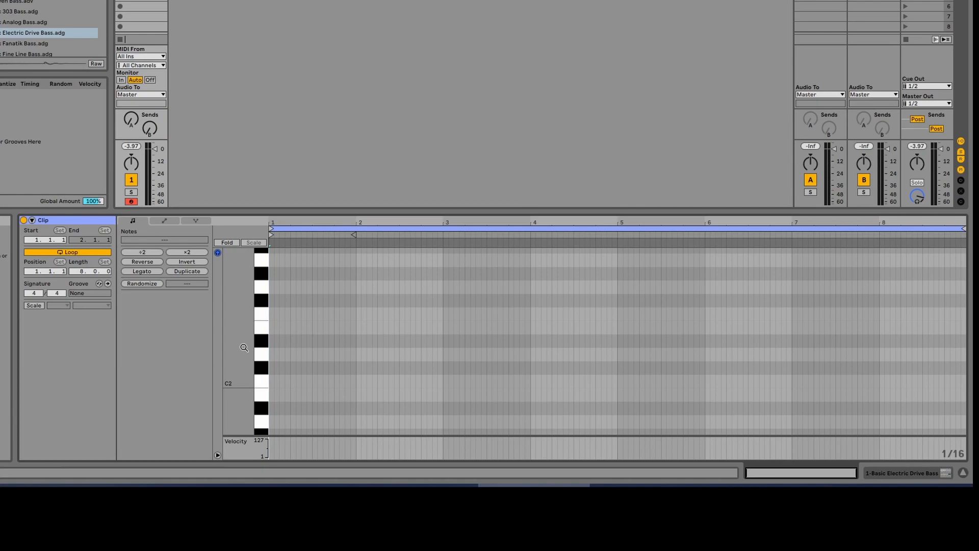
{"action": "scroll", "coordinate": [247, 345], "scroll_direction": "down", "scroll_amount": 2}
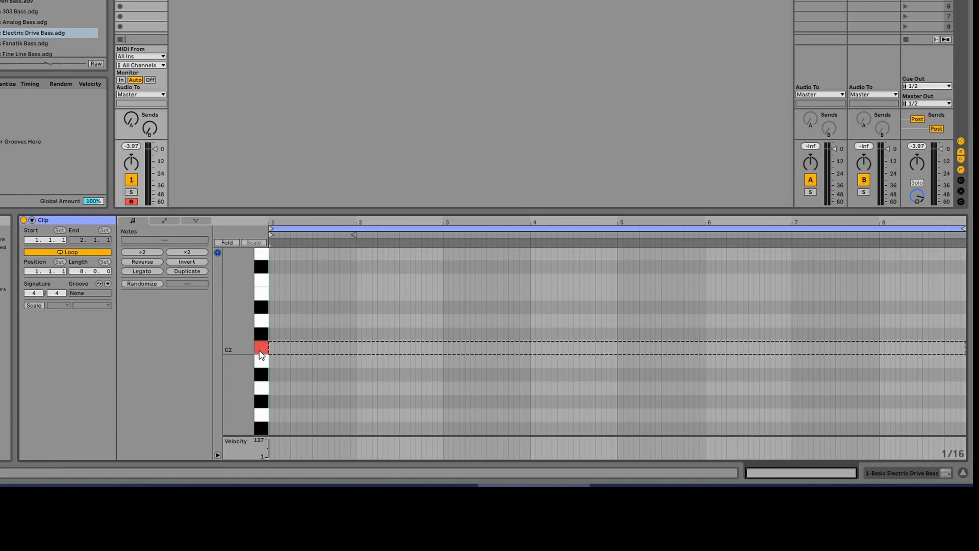
{"action": "scroll", "coordinate": [245, 362], "scroll_direction": "down", "scroll_amount": 2}
{"action": "scroll", "coordinate": [243, 366], "scroll_direction": "down", "scroll_amount": 5}
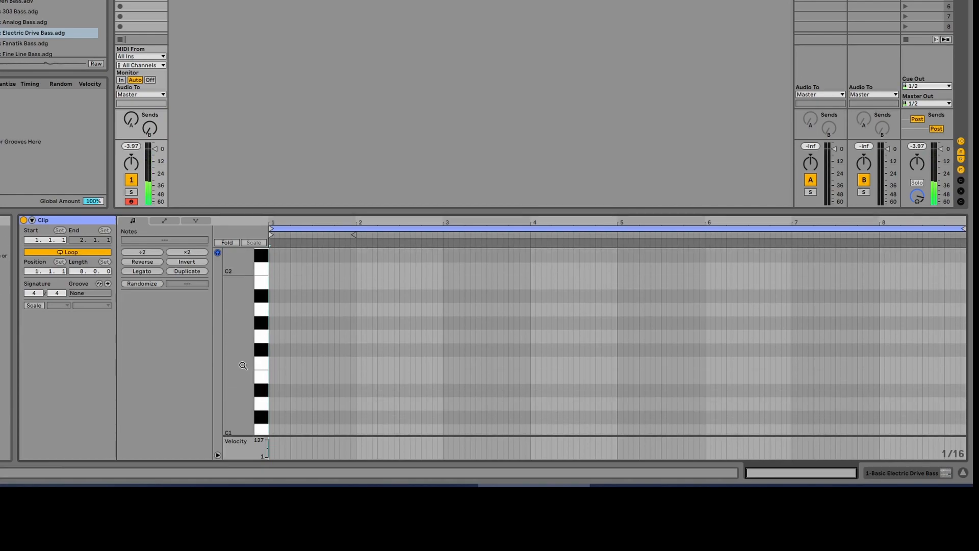
{"action": "left_click", "coordinate": [263, 399]}
{"action": "mouse_move", "coordinate": [263, 399]}
{"action": "left_mouse_down"}
{"action": "mouse_move", "coordinate": [264, 357]}
{"action": "mouse_move", "coordinate": [266, 414]}
{"action": "mouse_move", "coordinate": [265, 394]}
{"action": "left_mouse_up"}
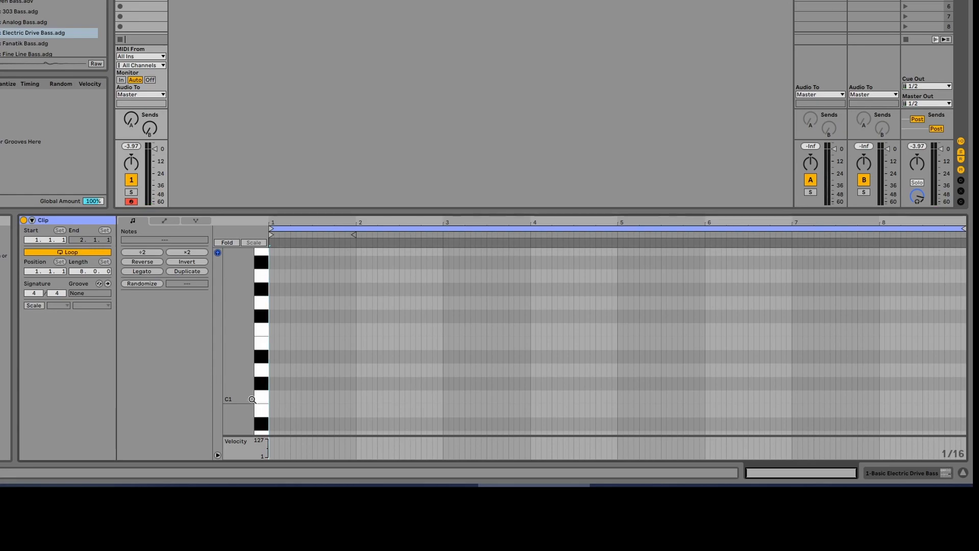
Draw two short C1 notes in bar 1 of the bass clip and duplicate the pair
{"action": "double_click", "coordinate": [273, 397]}
{"action": "double_click", "coordinate": [289, 397]}
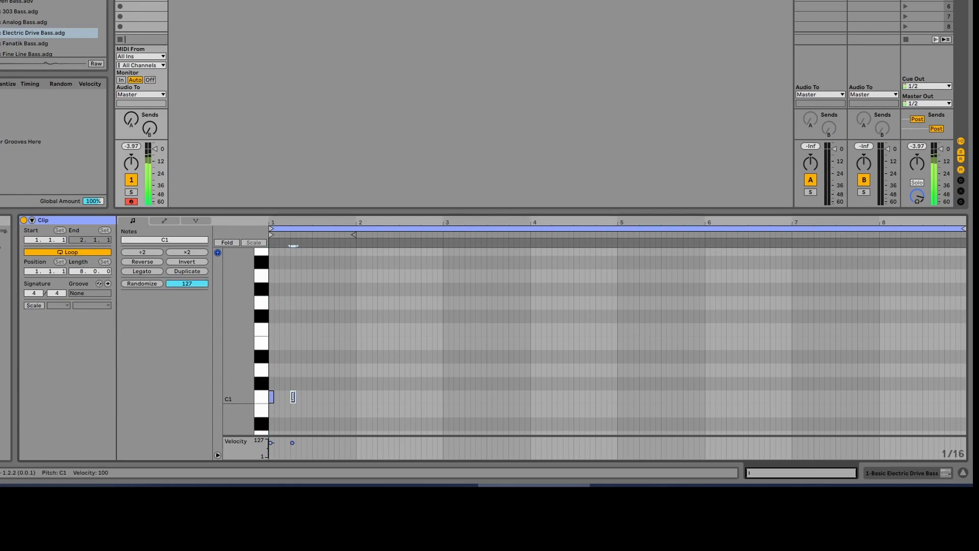
{"action": "left_click_drag", "start_coordinate": [329, 407], "coordinate": [272, 393]}
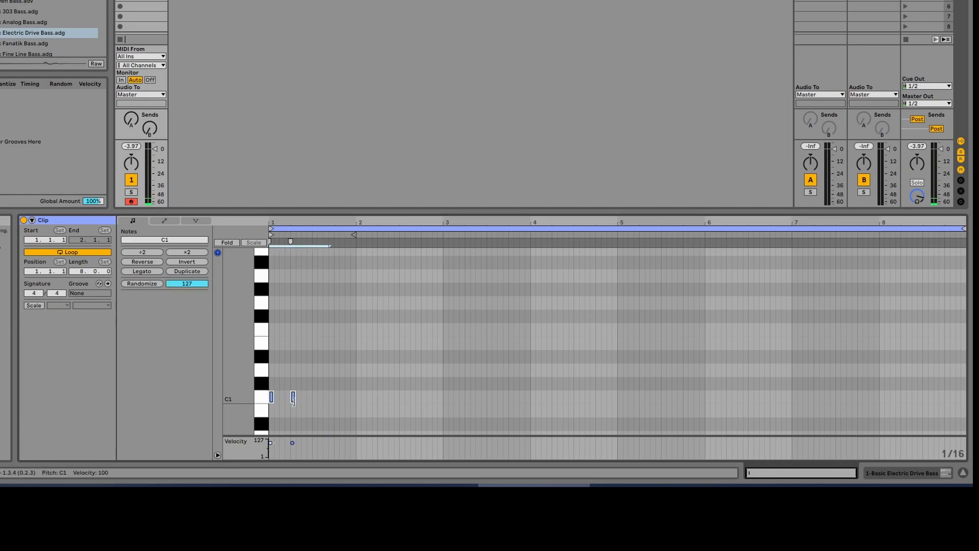
{"action": "right_click", "coordinate": [294, 397]}
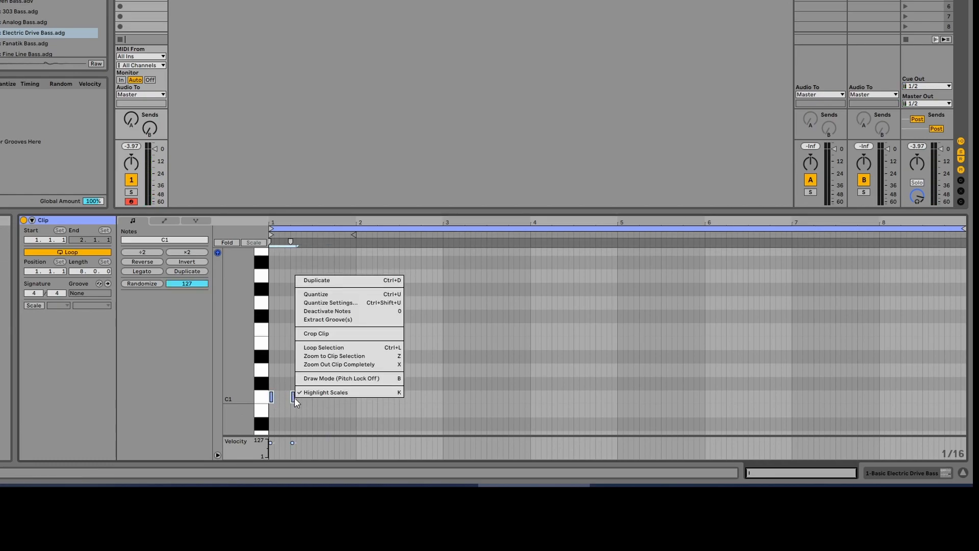
{"action": "left_click", "coordinate": [334, 280]}
Delete all the C1 notes from the bass clip
{"action": "left_click_drag", "start_coordinate": [320, 397], "coordinate": [271, 396]}
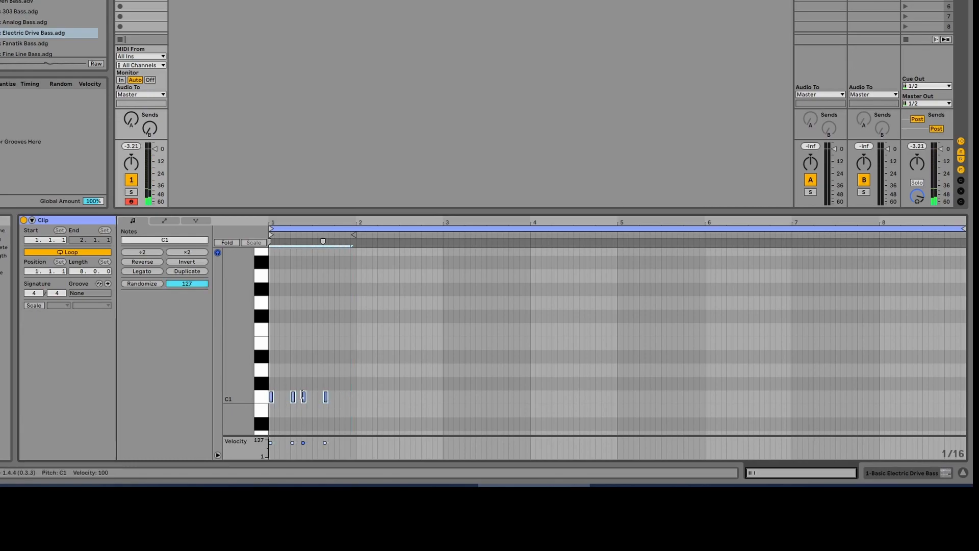
{"action": "key", "text": "Delete"}
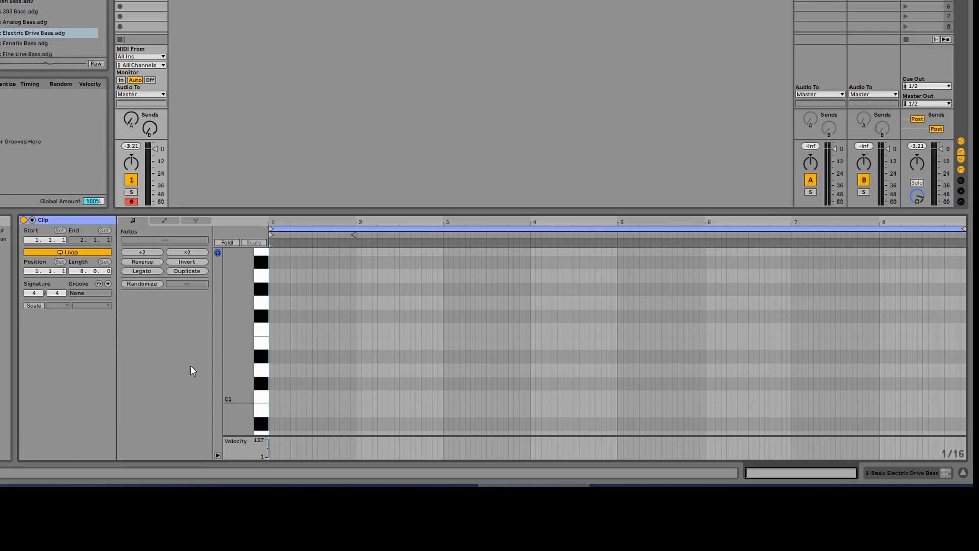
Turn on C Major scale highlighting for the bass clip and audition the in-scale keys G1, F1 and E1
{"action": "left_click", "coordinate": [34, 306]}
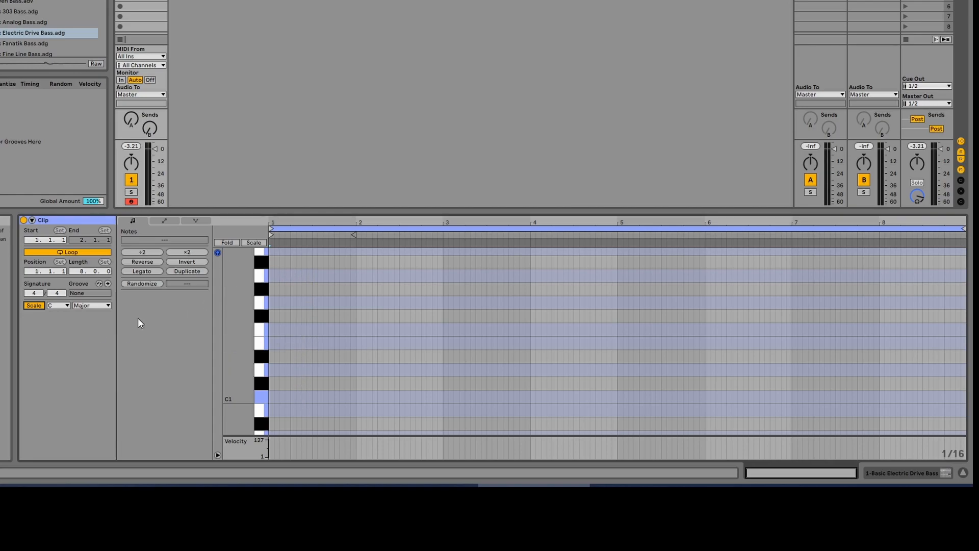
{"action": "left_click", "coordinate": [261, 306]}
{"action": "left_click", "coordinate": [263, 329]}
{"action": "left_click", "coordinate": [262, 343]}
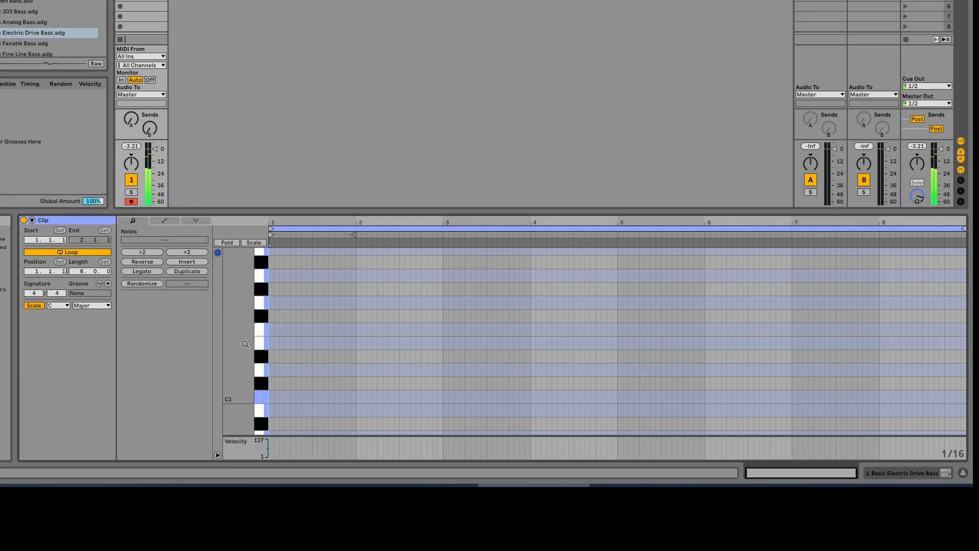
Try the scale-only key view while auditioning keys below C4, and restore the full keyboard
{"action": "left_click", "coordinate": [252, 244]}
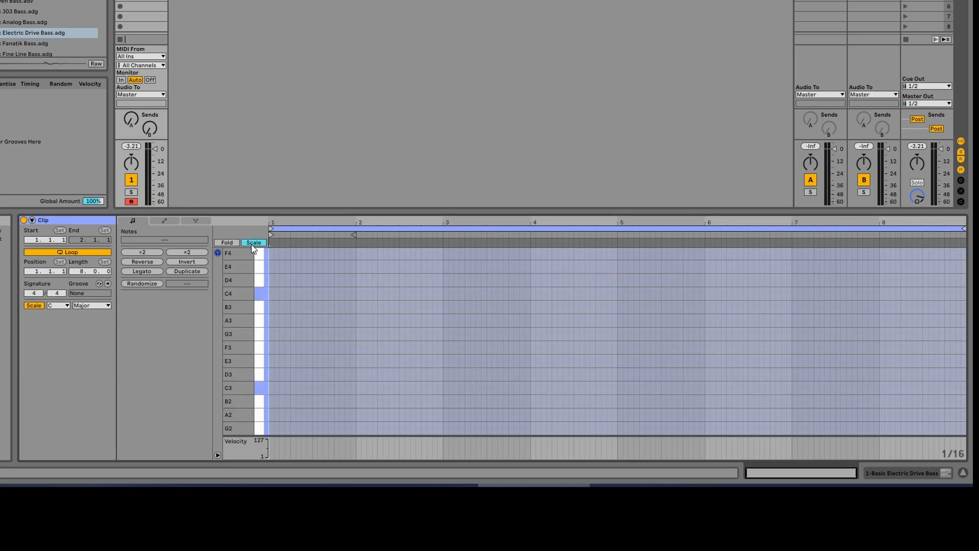
{"action": "left_click_drag", "start_coordinate": [262, 307], "coordinate": [257, 328]}
{"action": "left_click", "coordinate": [255, 243]}
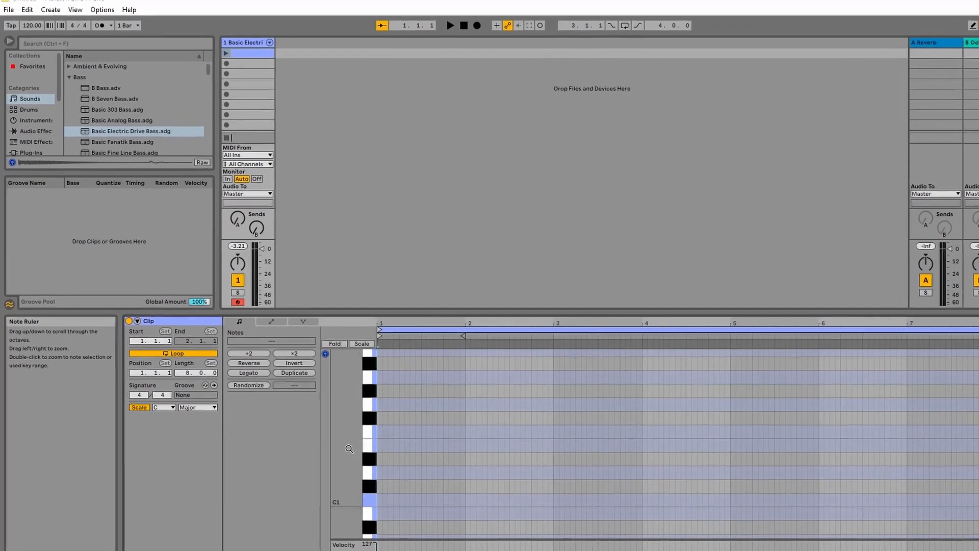
Insert a second MIDI track and load the E-Piano Basic.adg preset from the Piano & Keys sounds onto it
{"action": "right_click", "coordinate": [297, 52]}
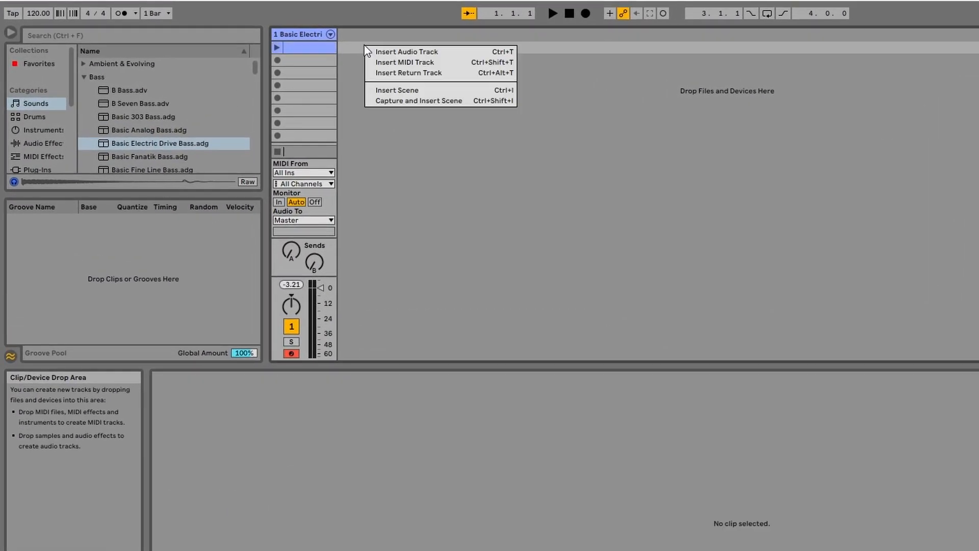
{"action": "left_click", "coordinate": [391, 62]}
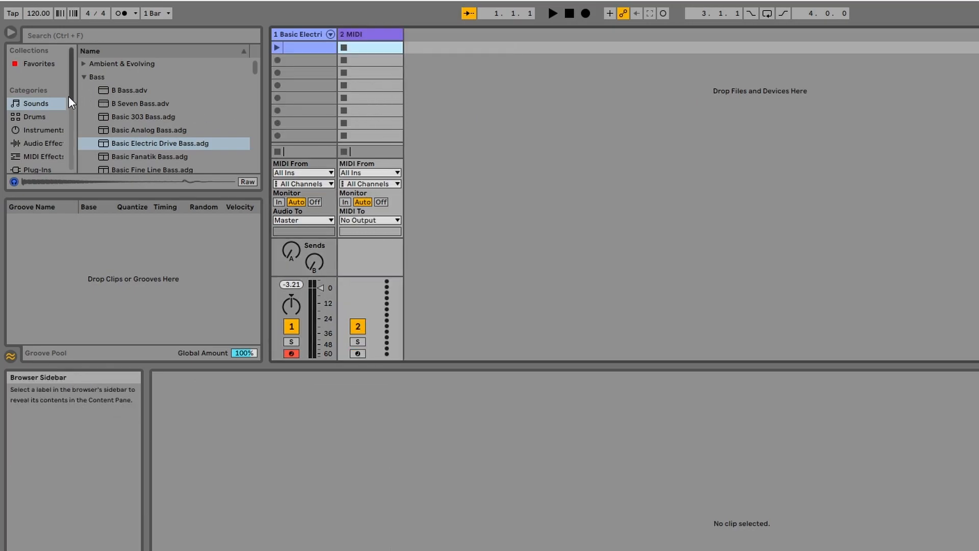
{"action": "left_click", "coordinate": [84, 77]}
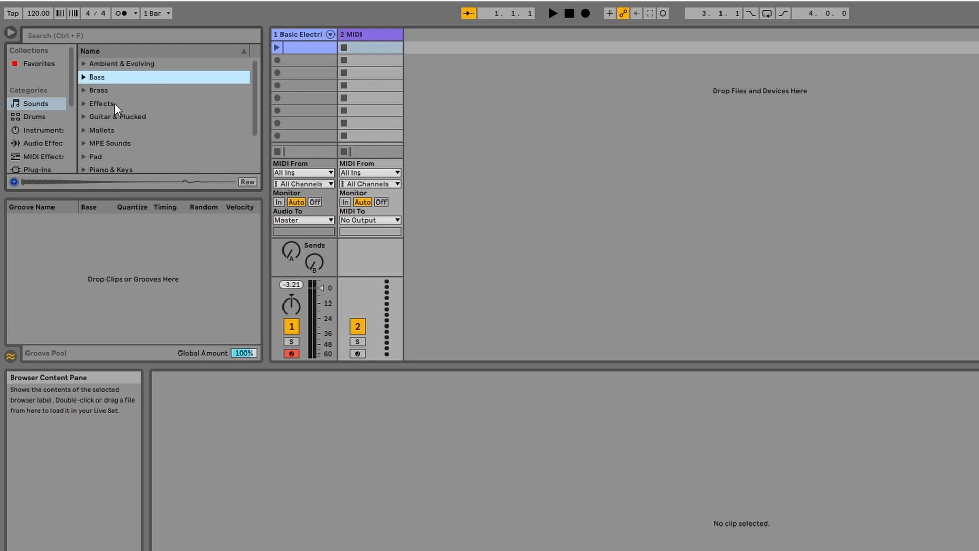
{"action": "left_click_drag", "start_coordinate": [257, 105], "coordinate": [155, 129]}
{"action": "left_click", "coordinate": [84, 127]}
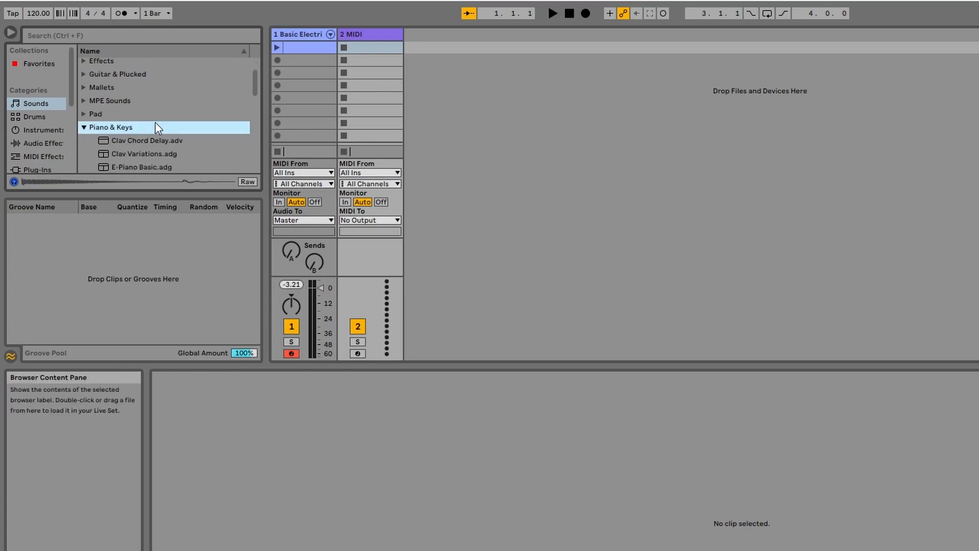
{"action": "left_click_drag", "start_coordinate": [253, 84], "coordinate": [253, 95]}
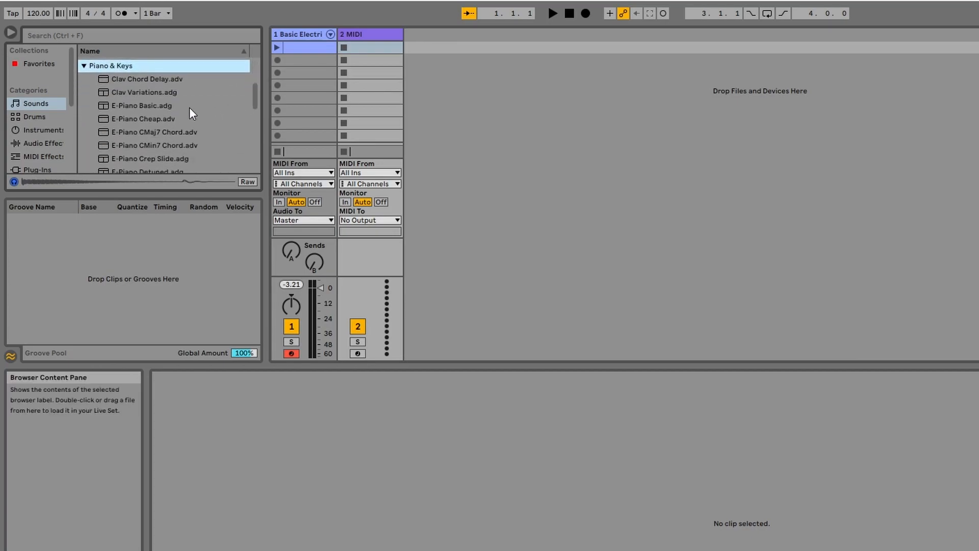
{"action": "left_click", "coordinate": [127, 105]}
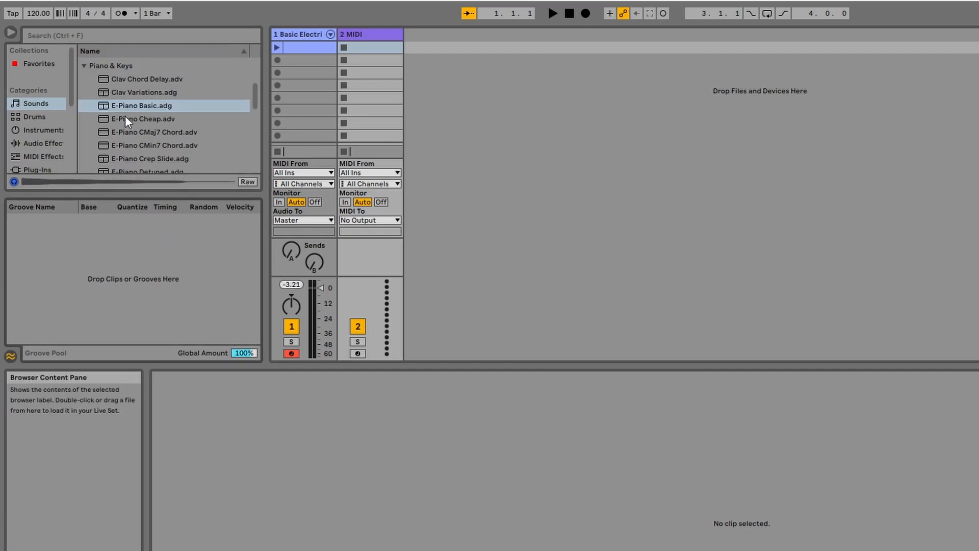
{"action": "left_click_drag", "start_coordinate": [124, 105], "coordinate": [323, 72]}
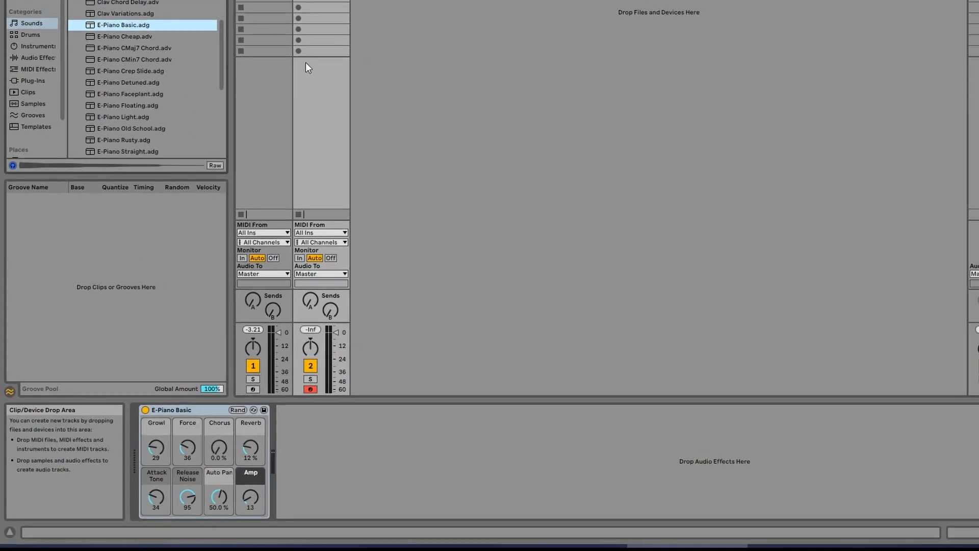
Create an empty MIDI clip in the first slot of the E-Piano Basic track
{"action": "double_click", "coordinate": [261, 56]}
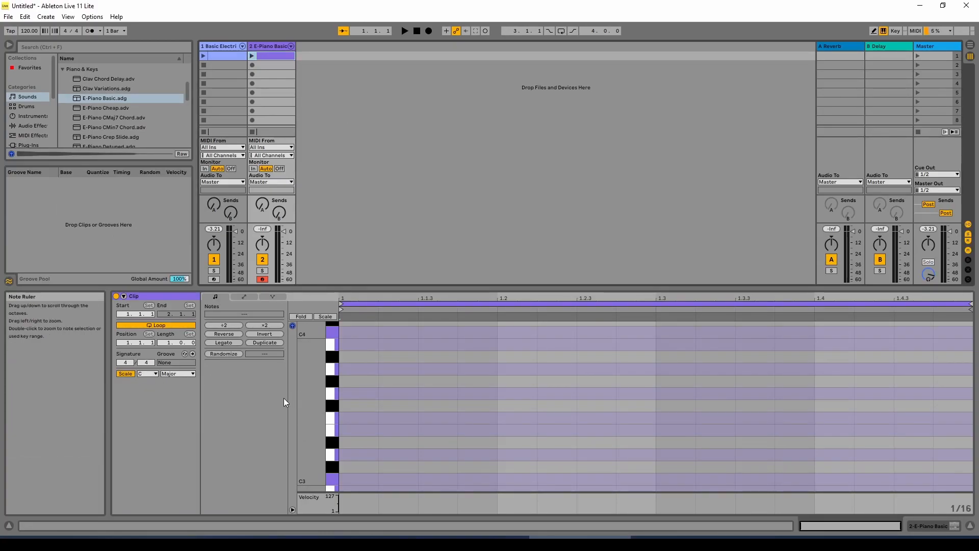
Set the electric piano clip's loop length to 4 bars and write a half-bar C3, E3, G3 chord at the start of bar 1
{"action": "left_click_drag", "start_coordinate": [169, 343], "coordinate": [169, 323]}
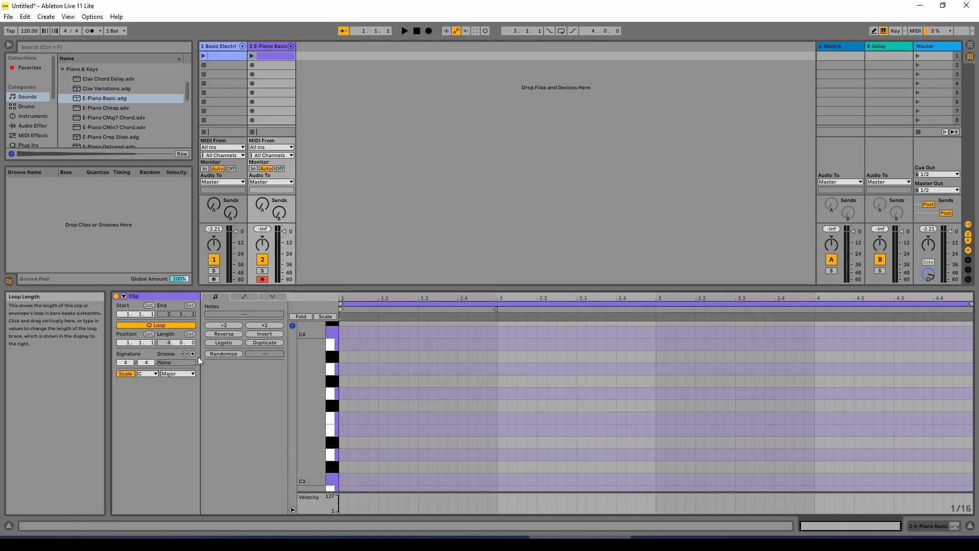
{"action": "left_click_drag", "start_coordinate": [332, 331], "coordinate": [337, 413]}
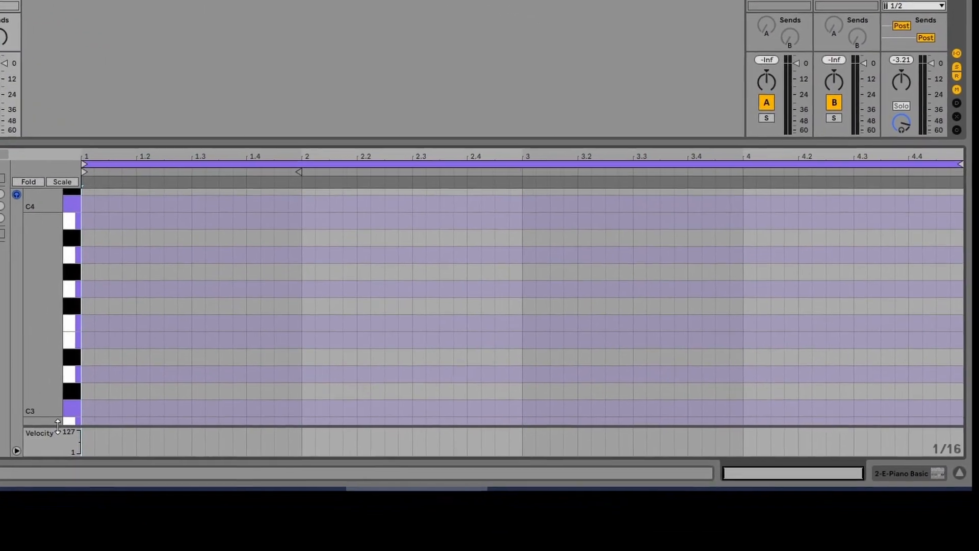
{"action": "double_click", "coordinate": [86, 408]}
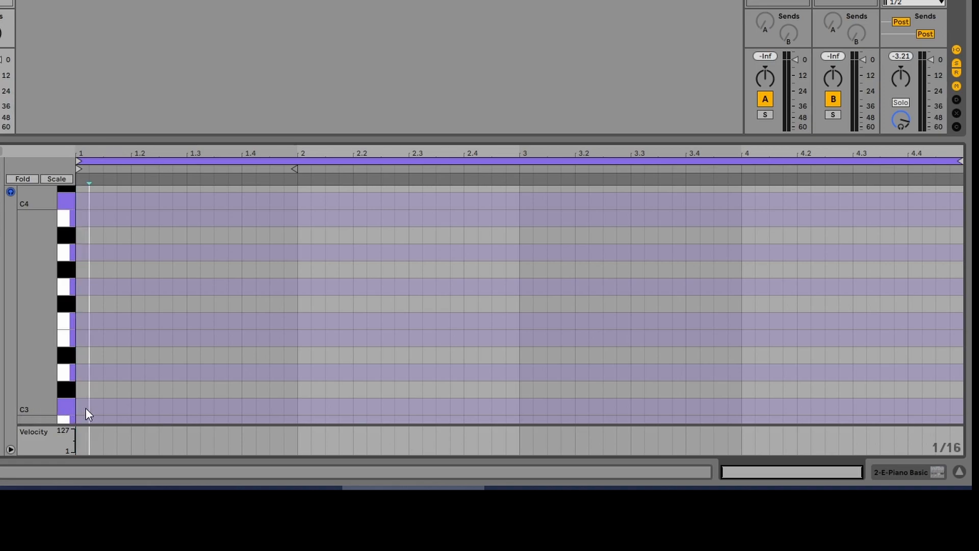
{"action": "double_click", "coordinate": [83, 337]}
{"action": "double_click", "coordinate": [85, 292]}
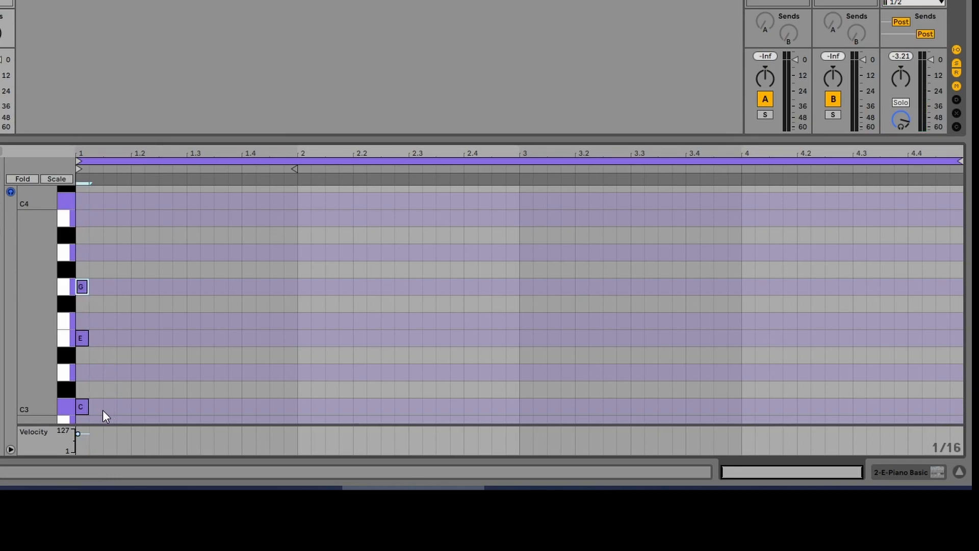
{"action": "left_click_drag", "start_coordinate": [110, 407], "coordinate": [188, 299]}
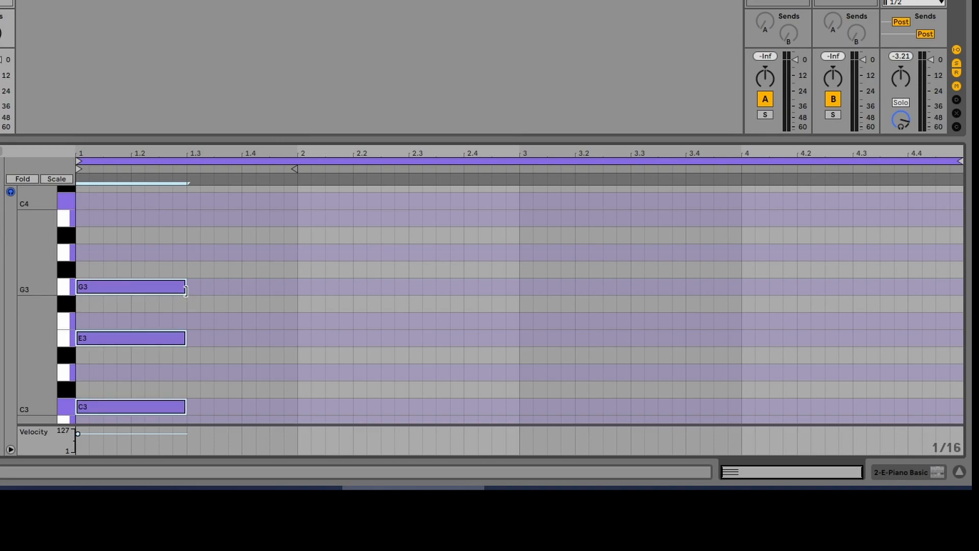
Write an F3, A3, C4 chord at 1.3 and lengthen its notes to the end of bar 1
{"action": "double_click", "coordinate": [191, 327]}
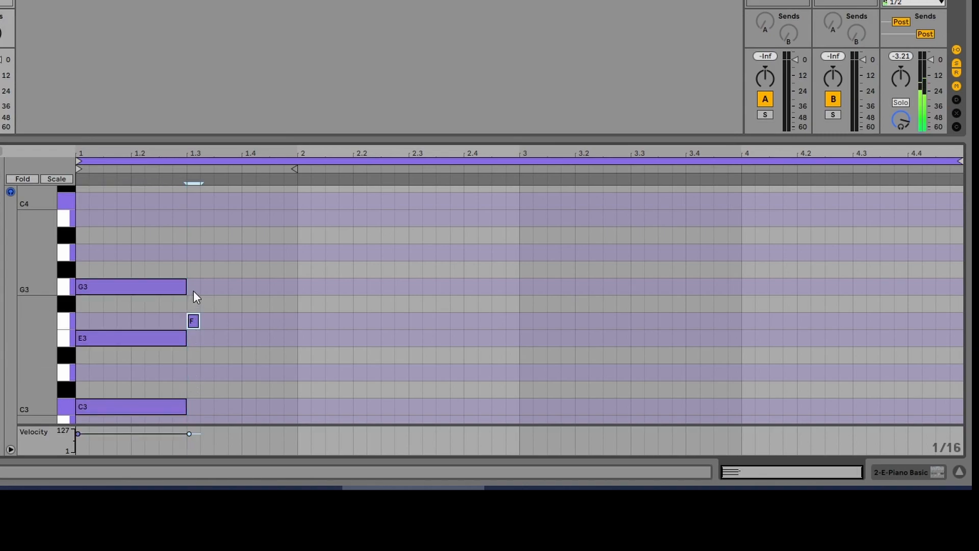
{"action": "double_click", "coordinate": [193, 254]}
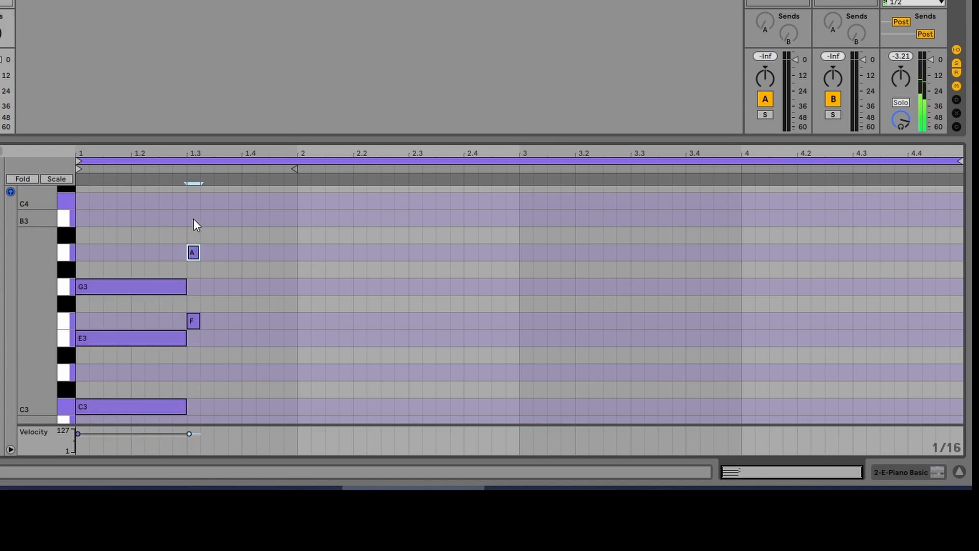
{"action": "double_click", "coordinate": [194, 202]}
{"action": "left_click_drag", "start_coordinate": [225, 334], "coordinate": [292, 204]}
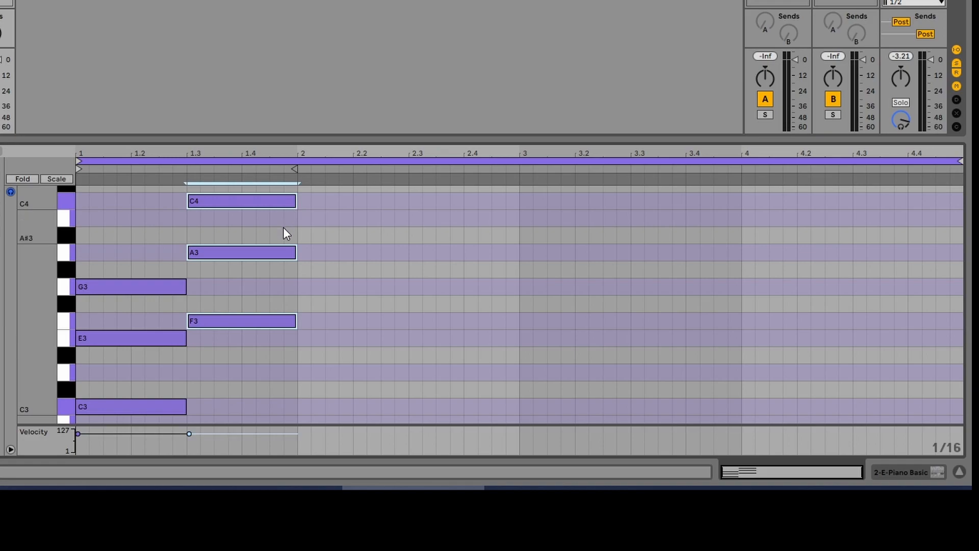
Duplicate both bar 1 chords into bar 2
{"action": "left_click", "coordinate": [339, 309]}
{"action": "left_click_drag", "start_coordinate": [358, 422], "coordinate": [147, 205]}
{"action": "right_click", "coordinate": [234, 258]}
{"action": "left_click", "coordinate": [239, 263]}
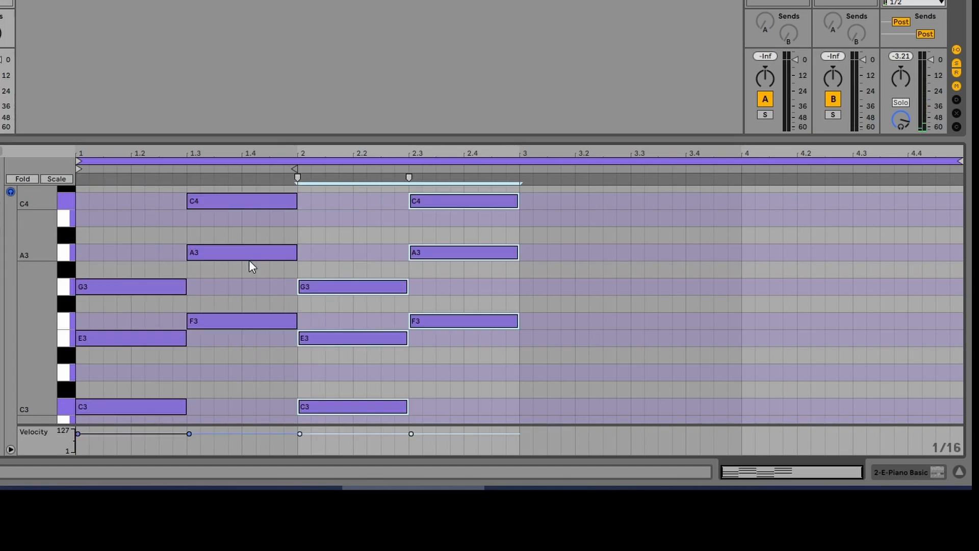
Write a G3, B3, D4 chord at bar 3 and lengthen its notes to fill the whole bar
{"action": "left_click", "coordinate": [521, 298]}
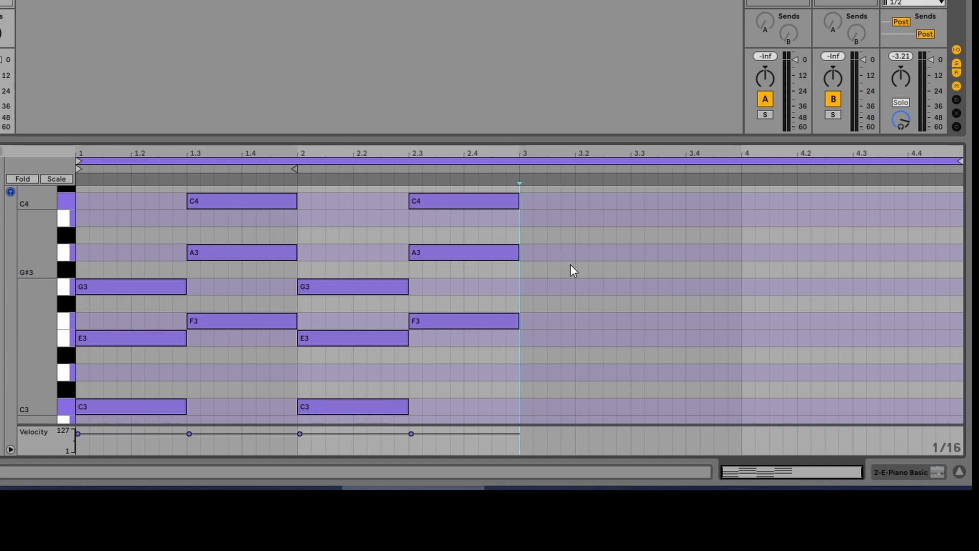
{"action": "double_click", "coordinate": [527, 285]}
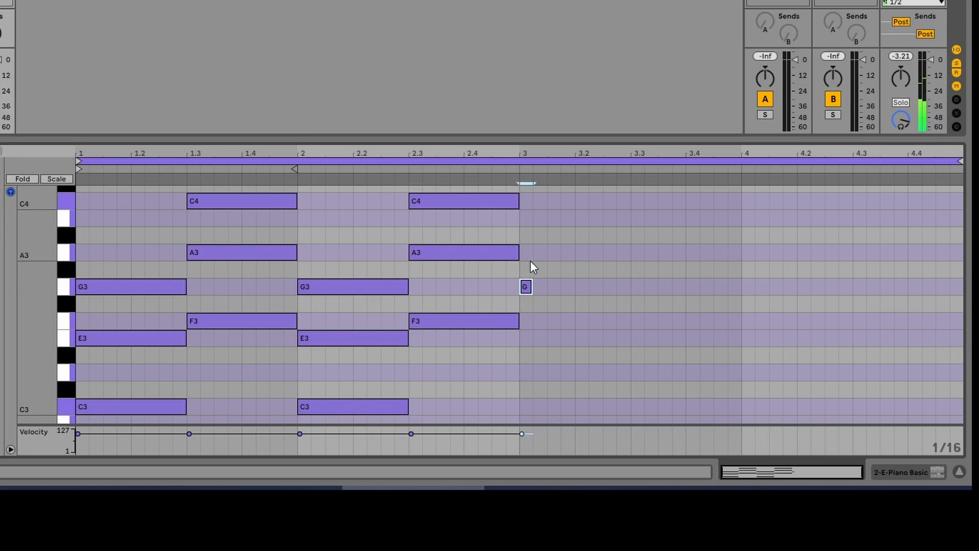
{"action": "double_click", "coordinate": [527, 219]}
{"action": "scroll", "coordinate": [550, 251], "scroll_direction": "up", "scroll_amount": 1}
{"action": "scroll", "coordinate": [550, 252], "scroll_direction": "up", "scroll_amount": 1}
{"action": "double_click", "coordinate": [523, 196]}
{"action": "mouse_move", "coordinate": [558, 337]}
{"action": "left_mouse_down"}
{"action": "mouse_move", "coordinate": [539, 290]}
{"action": "mouse_move", "coordinate": [527, 193]}
{"action": "mouse_move", "coordinate": [742, 203]}
{"action": "left_mouse_up"}
{"action": "left_click", "coordinate": [756, 238]}
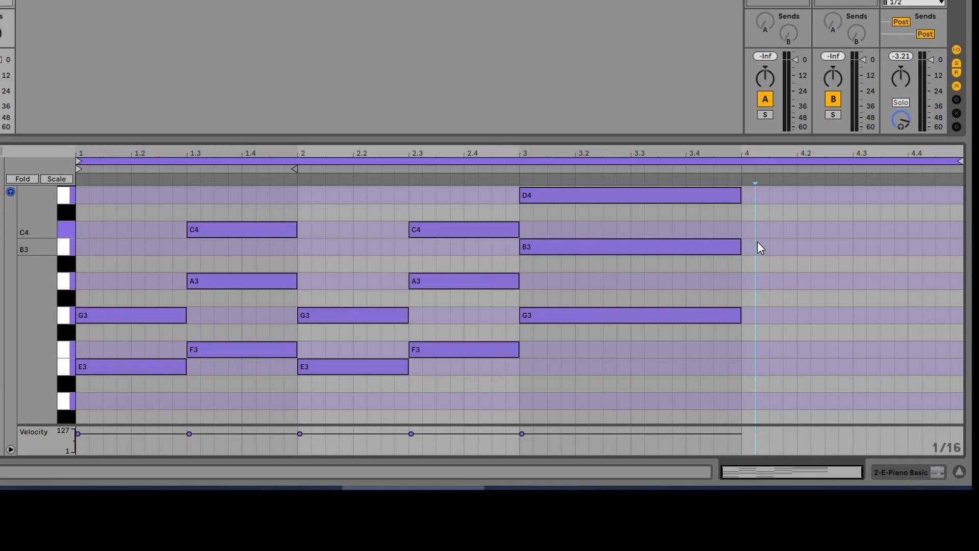
Write a full-bar A3, C4, E4 chord in bar 4, and play the electric piano clip to check the progression
{"action": "double_click", "coordinate": [751, 279]}
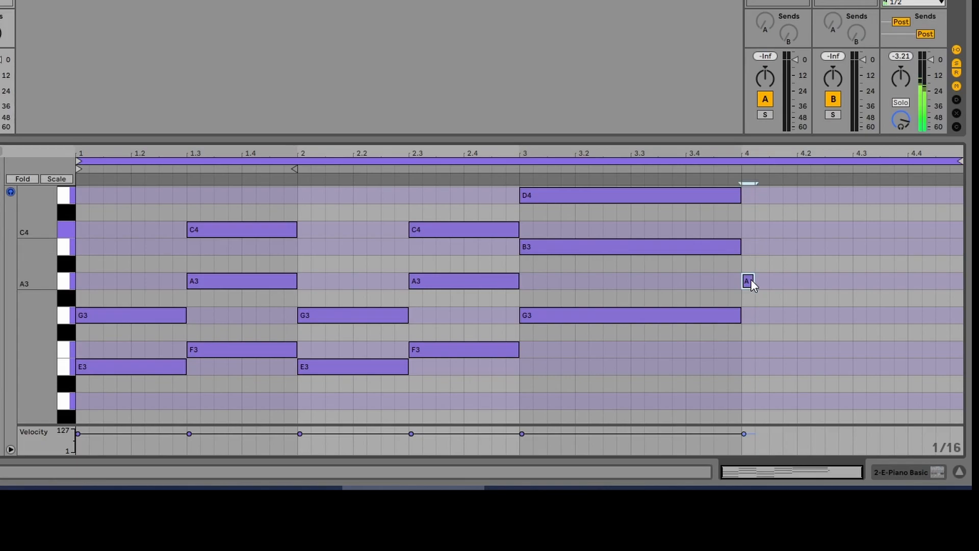
{"action": "double_click", "coordinate": [748, 229]}
{"action": "scroll", "coordinate": [751, 189], "scroll_direction": "up", "scroll_amount": 1}
{"action": "scroll", "coordinate": [746, 198], "scroll_direction": "up", "scroll_amount": 1}
{"action": "double_click", "coordinate": [748, 203]}
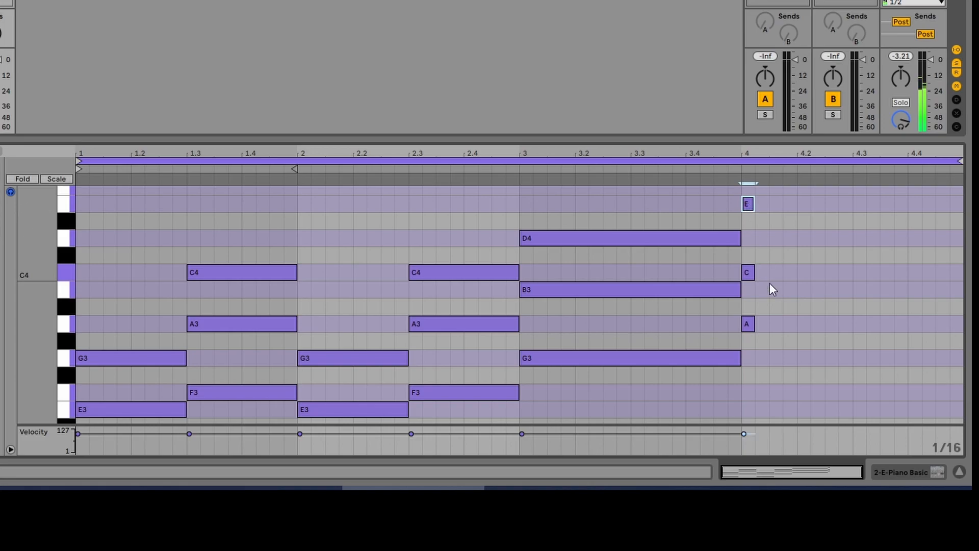
{"action": "left_click_drag", "start_coordinate": [773, 331], "coordinate": [961, 205]}
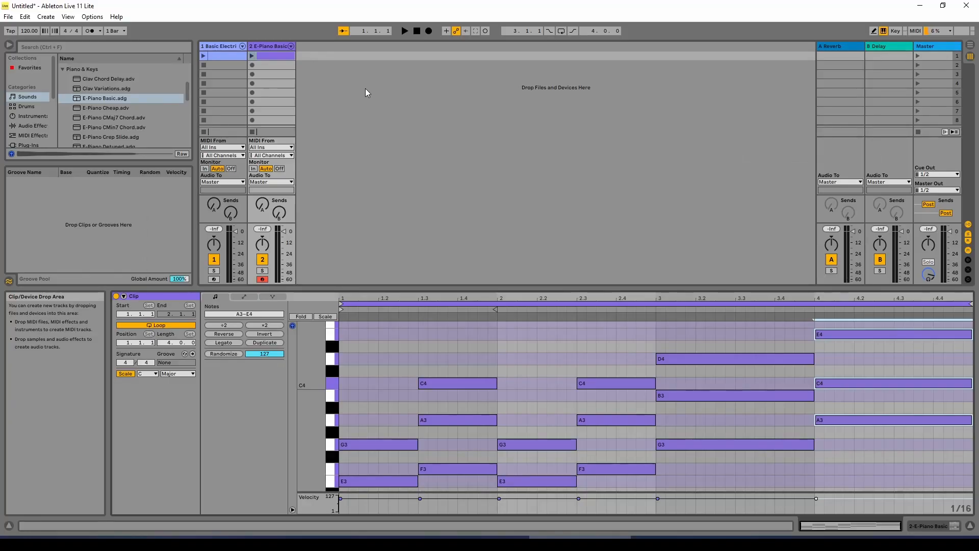
{"action": "left_click", "coordinate": [251, 55]}
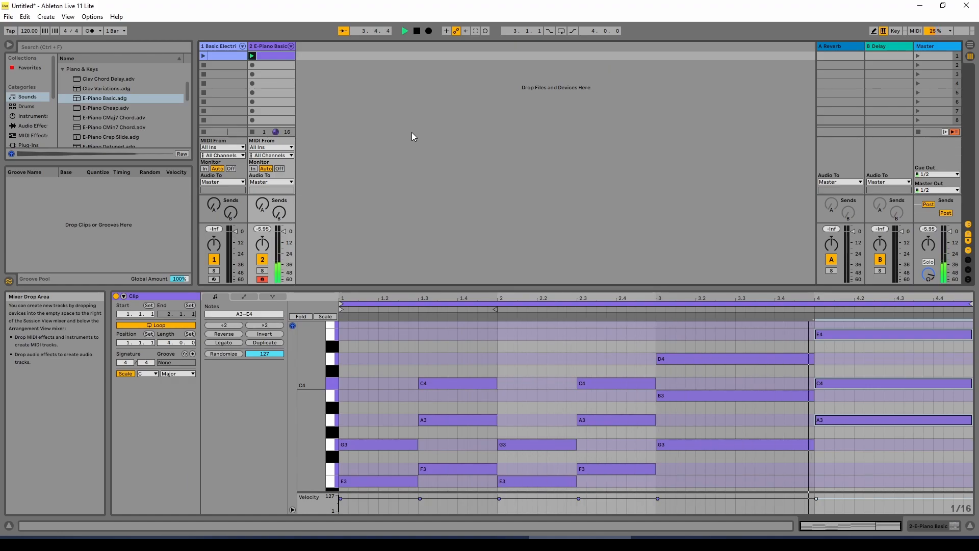
{"action": "key", "text": "space"}
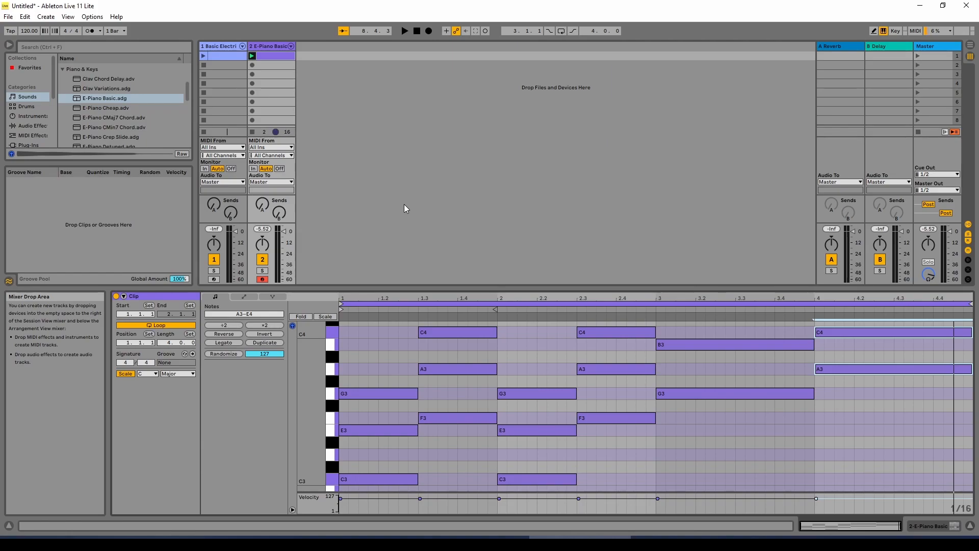
Open the bass clip and write two half-bar notes in bar 1: C1 at the start and F1 in the second half
{"action": "double_click", "coordinate": [217, 57]}
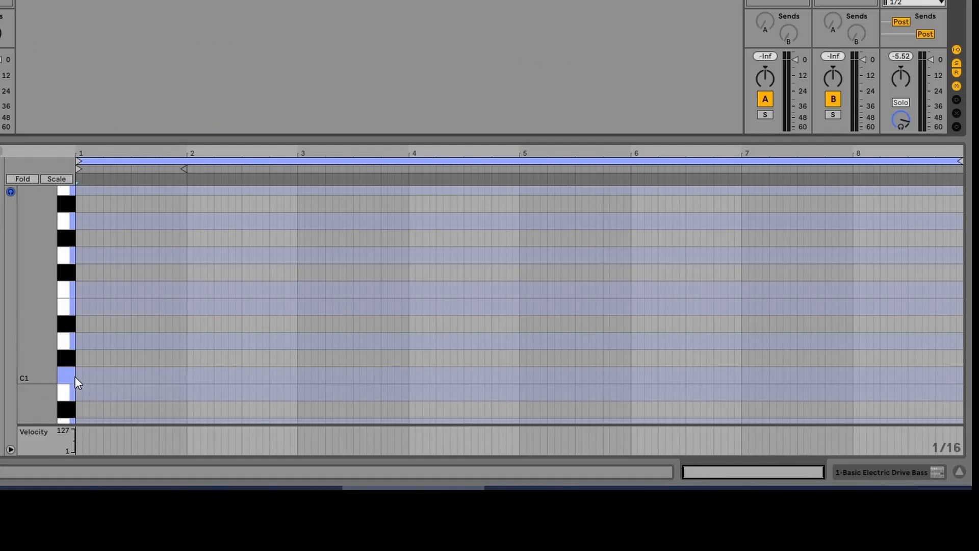
{"action": "double_click", "coordinate": [79, 378]}
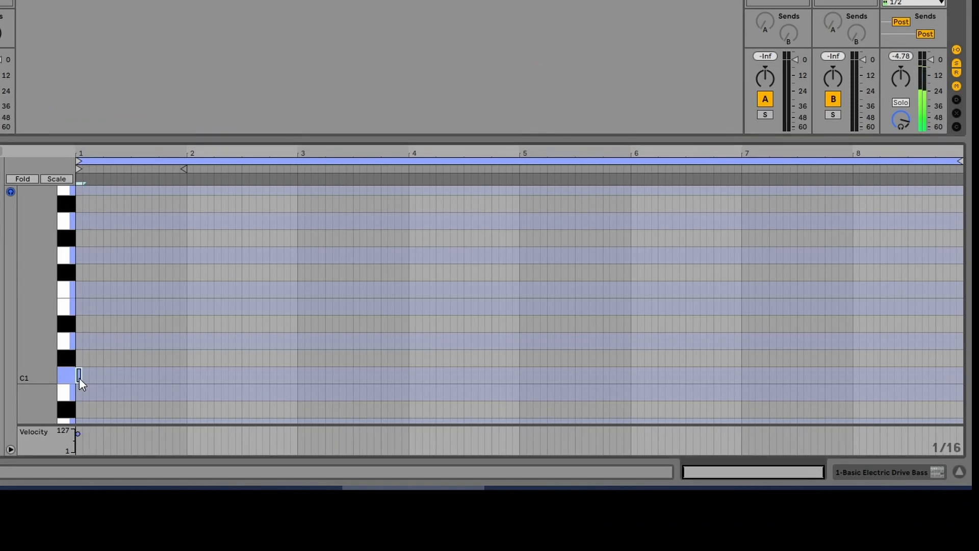
{"action": "left_click_drag", "start_coordinate": [80, 376], "coordinate": [129, 376]}
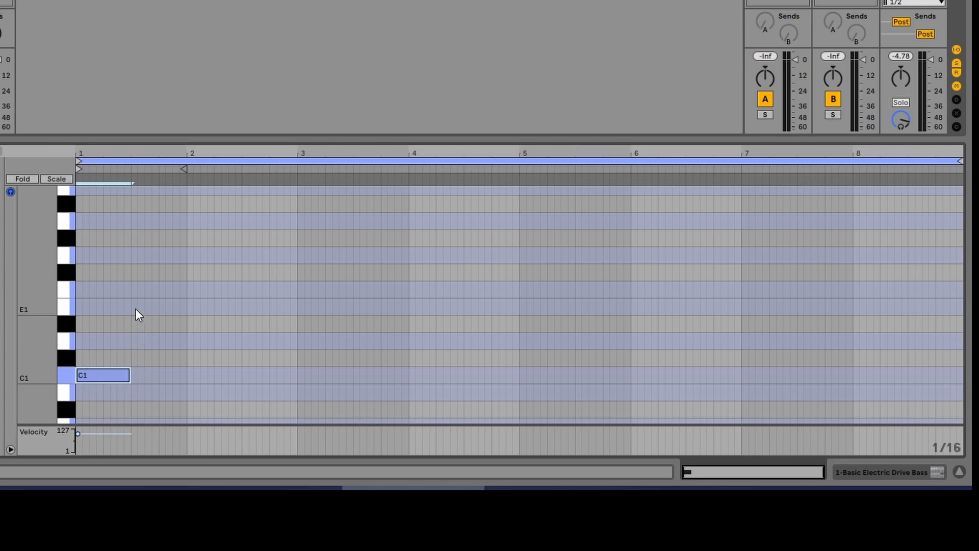
{"action": "left_click", "coordinate": [137, 291]}
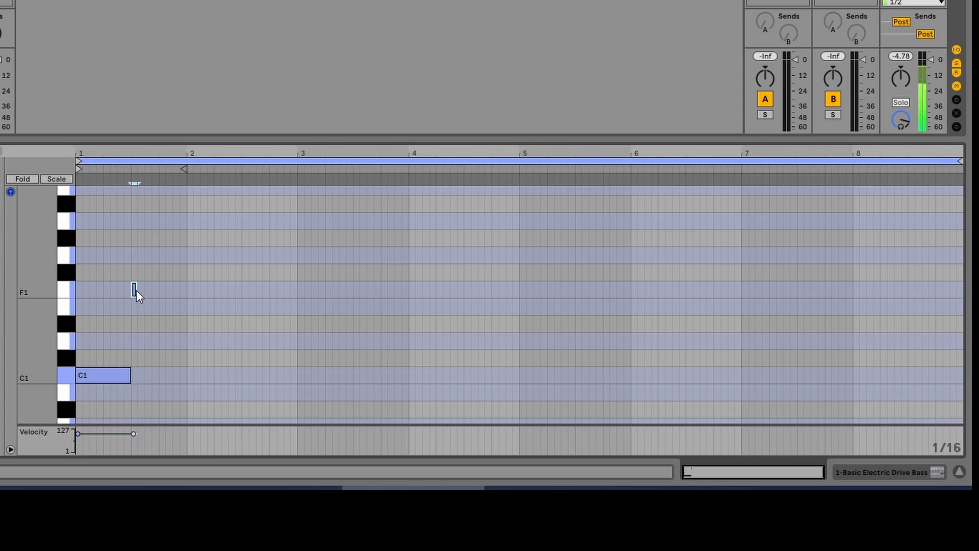
{"action": "left_click_drag", "start_coordinate": [134, 289], "coordinate": [185, 294]}
Duplicate the C1 and F1 bass notes into bar 2
{"action": "left_click_drag", "start_coordinate": [233, 383], "coordinate": [129, 284]}
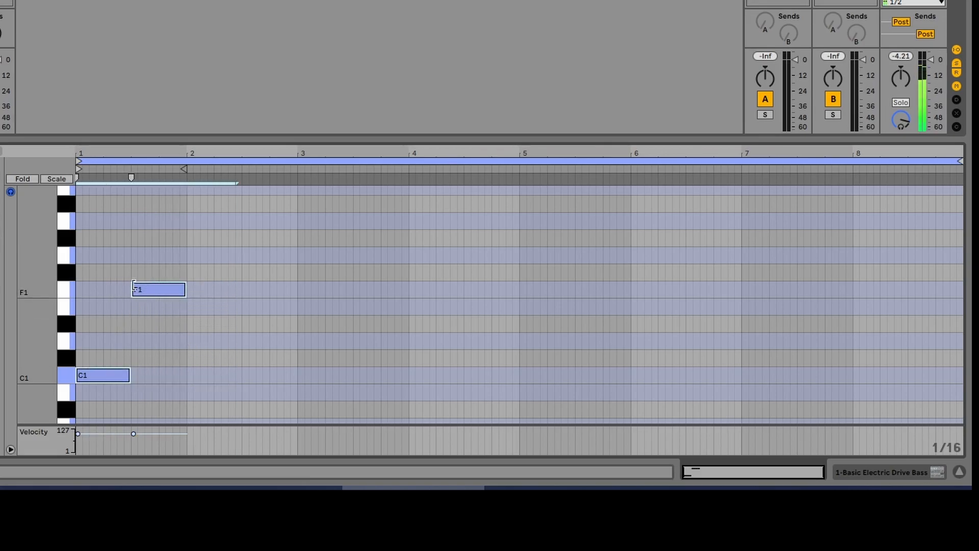
{"action": "right_click", "coordinate": [142, 287]}
{"action": "left_click", "coordinate": [176, 297]}
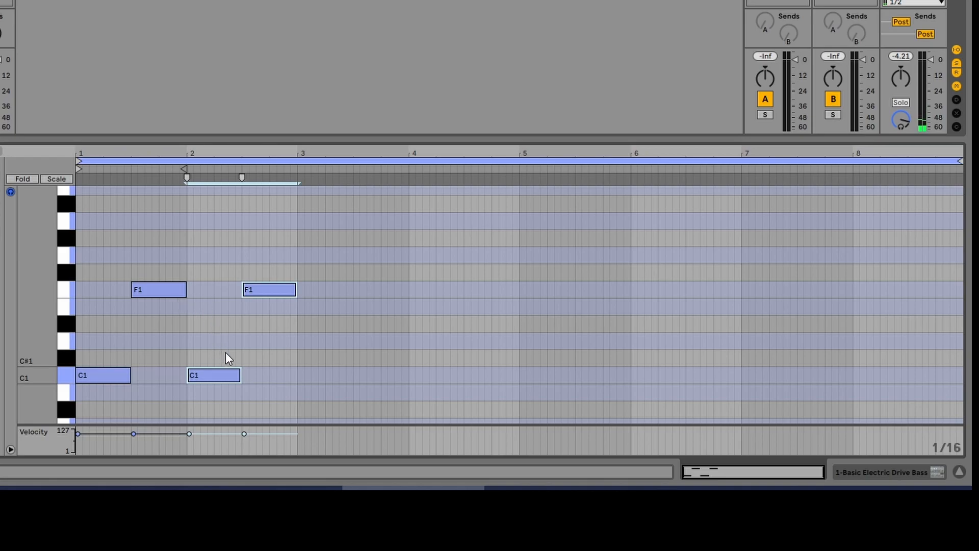
{"action": "left_click", "coordinate": [307, 312]}
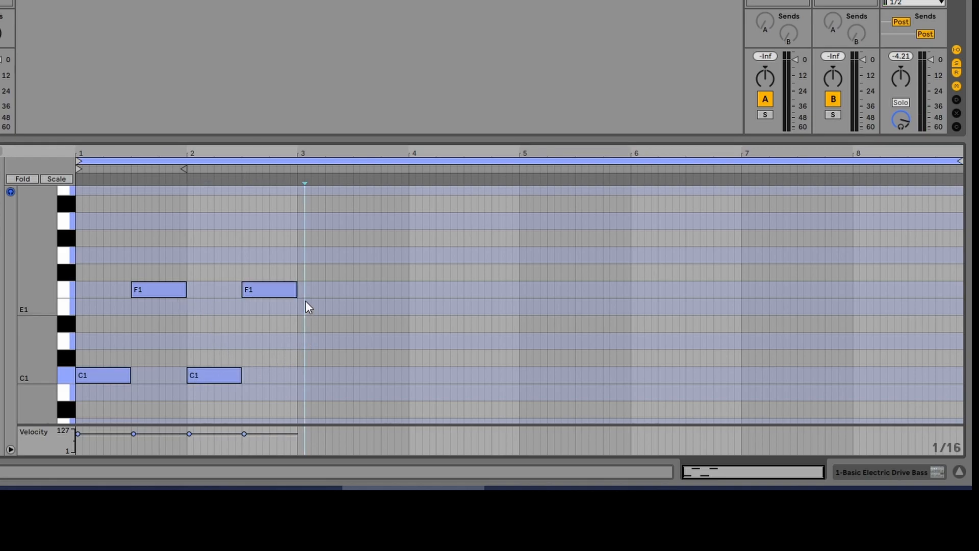
Add a full-bar G1 note in bar 3 and a full-bar A1 note in bar 4 of the bass clip
{"action": "double_click", "coordinate": [301, 257]}
{"action": "left_click_drag", "start_coordinate": [305, 257], "coordinate": [406, 260]}
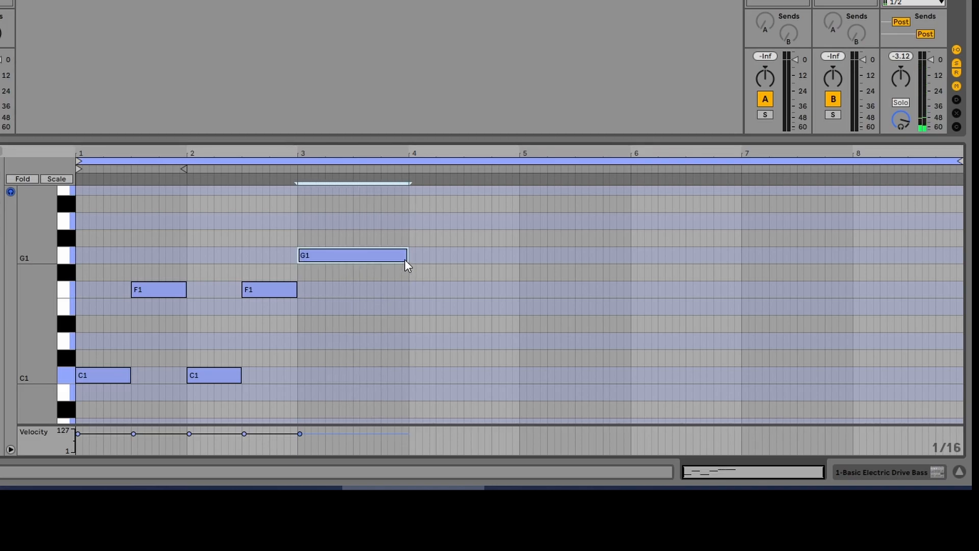
{"action": "left_click", "coordinate": [414, 225]}
{"action": "double_click", "coordinate": [414, 225]}
{"action": "left_click_drag", "start_coordinate": [422, 225], "coordinate": [519, 227]}
{"action": "left_click", "coordinate": [499, 258]}
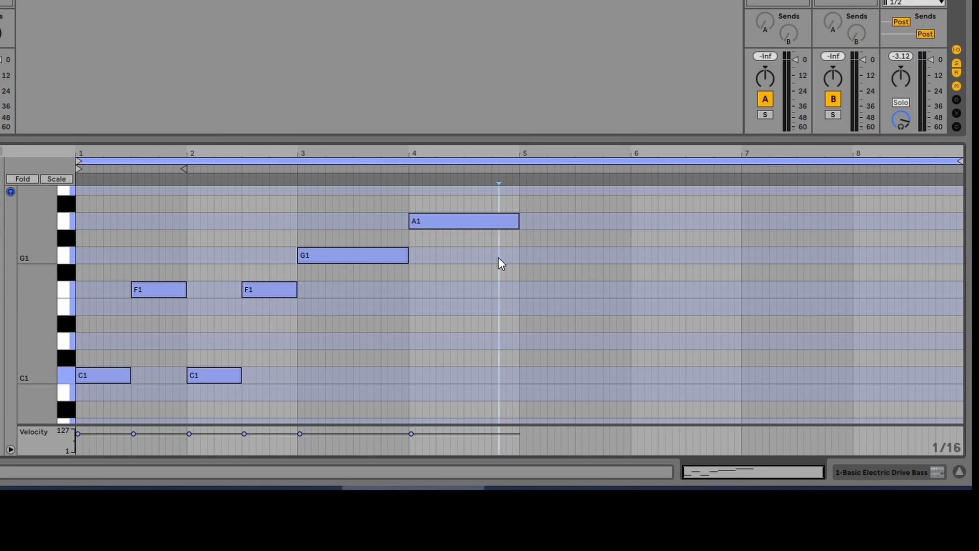
Duplicate the four-bar bass pattern into bars 5 to 8
{"action": "left_click", "coordinate": [580, 371]}
{"action": "left_click_drag", "start_coordinate": [577, 368], "coordinate": [102, 208]}
{"action": "left_click_drag", "start_coordinate": [101, 208], "coordinate": [101, 208]}
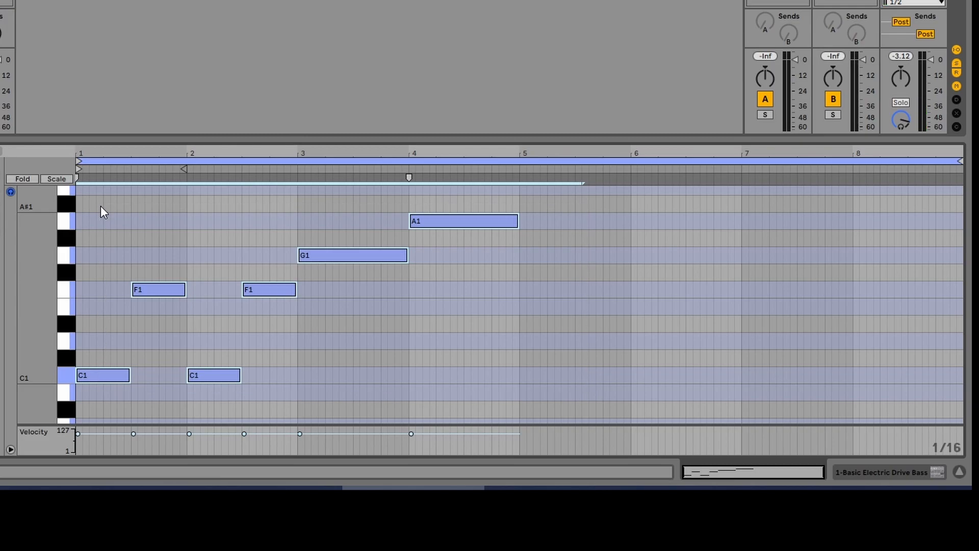
{"action": "right_click", "coordinate": [151, 290]}
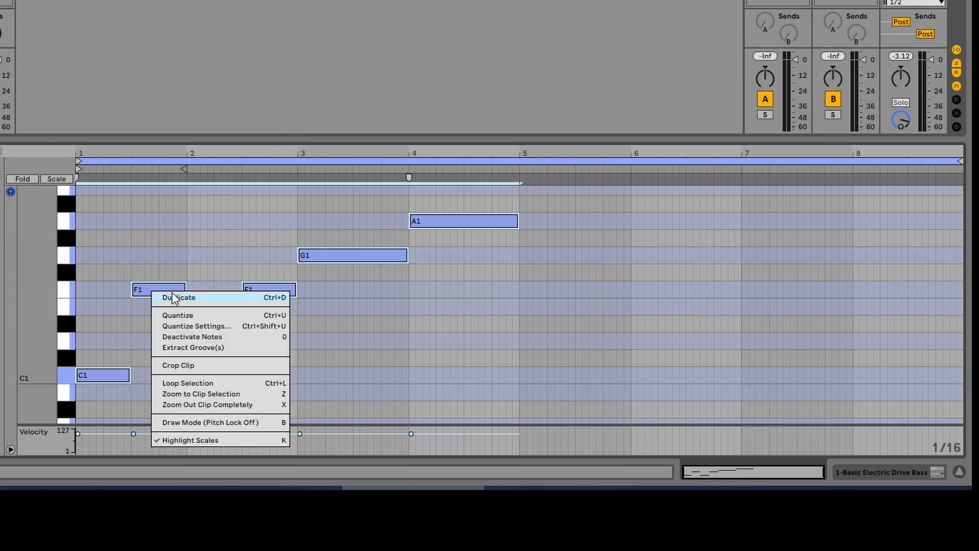
{"action": "left_click", "coordinate": [174, 298]}
{"action": "left_click", "coordinate": [488, 319]}
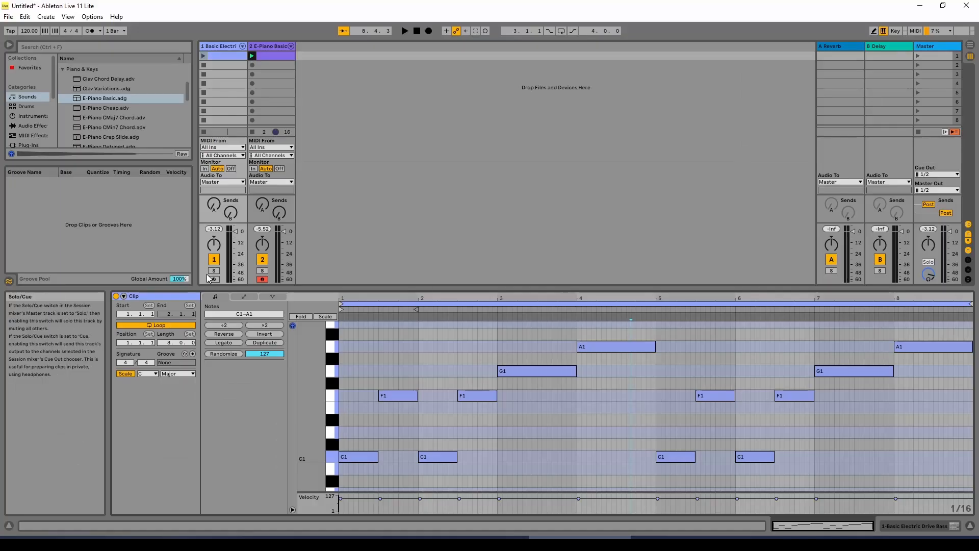
Play the bass clip soloed, and remove the solo to hear it together with the electric piano
{"action": "left_click", "coordinate": [215, 273]}
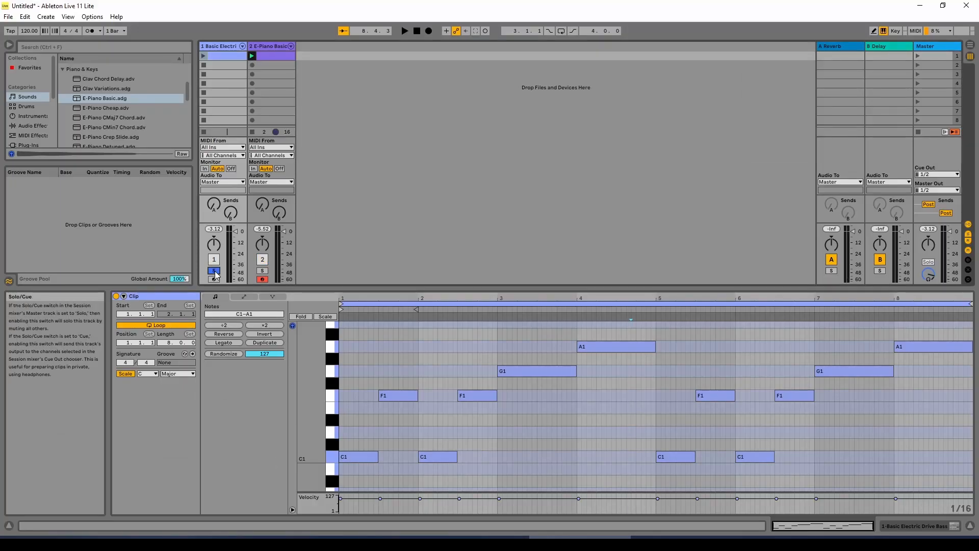
{"action": "left_click", "coordinate": [350, 344]}
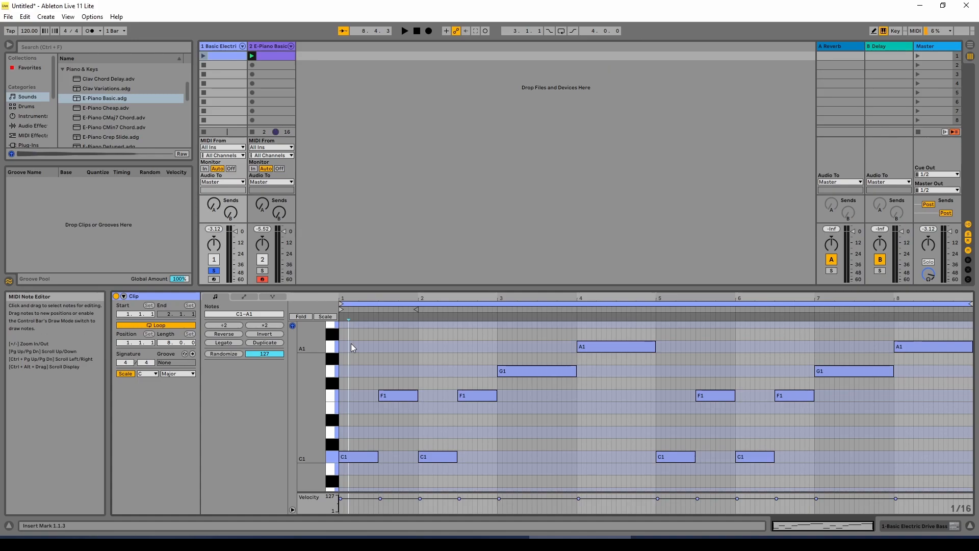
{"action": "left_click", "coordinate": [202, 56]}
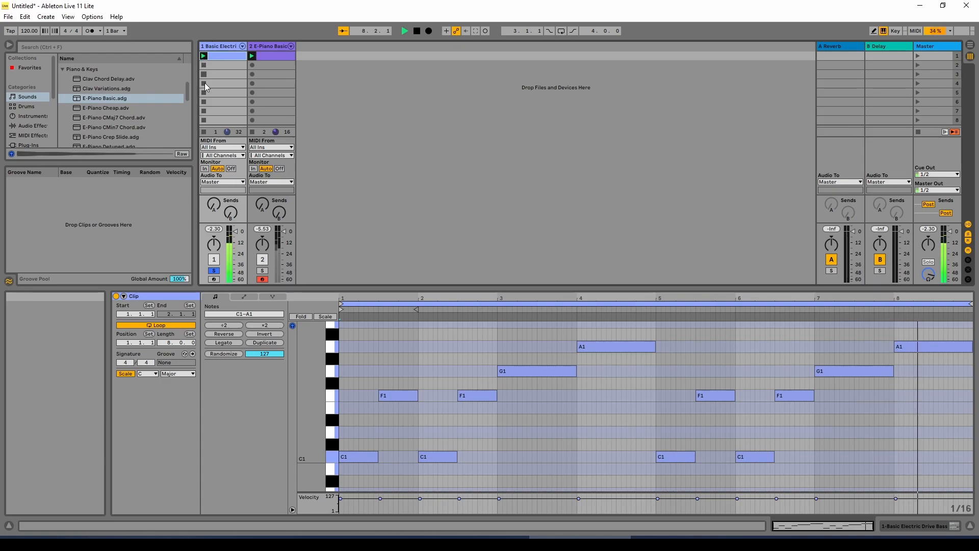
{"action": "left_click", "coordinate": [214, 270]}
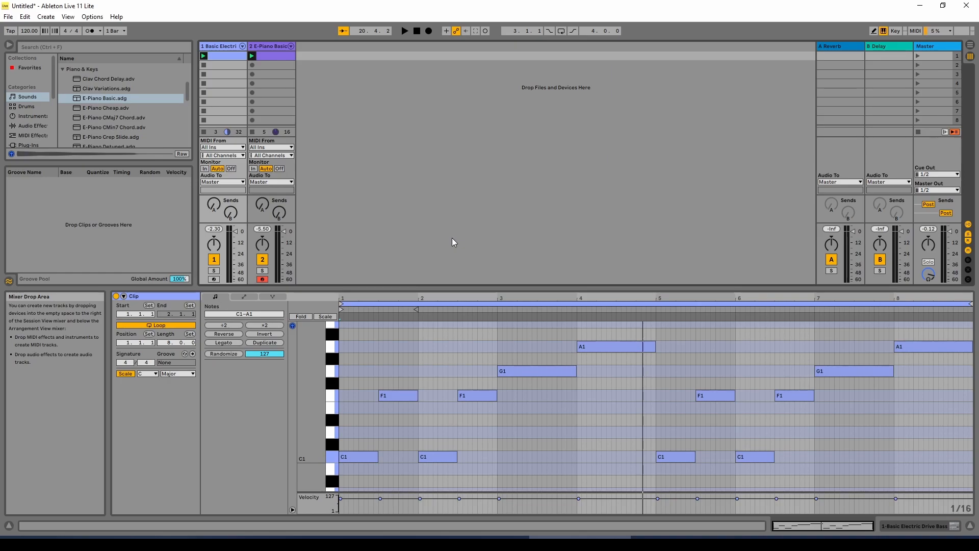
Insert a third MIDI track after the E-Piano Basic track
{"action": "right_click", "coordinate": [334, 90]}
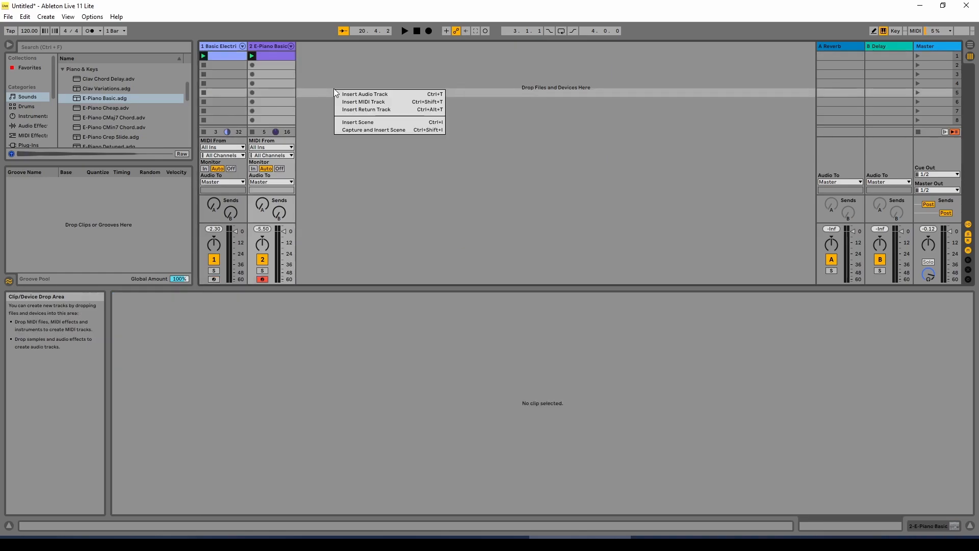
{"action": "left_click", "coordinate": [364, 101]}
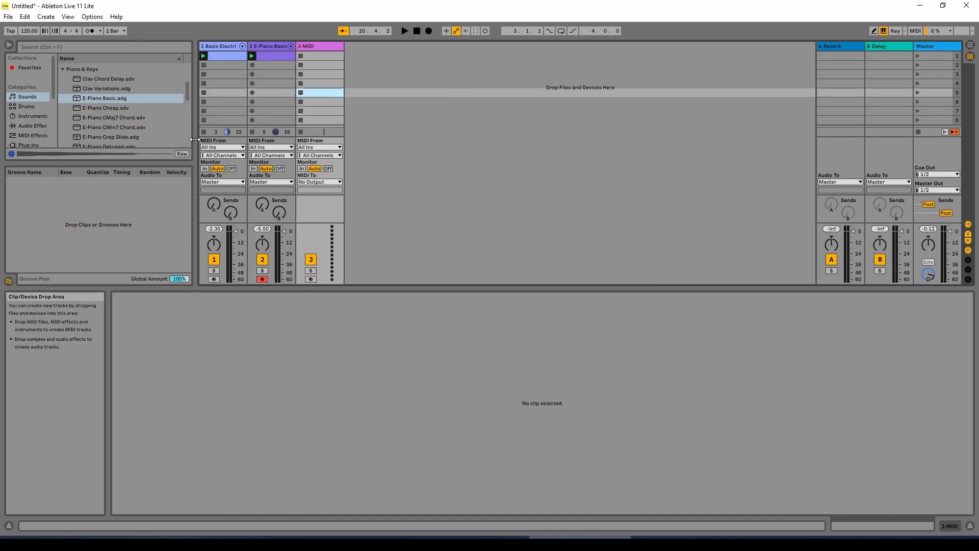
Load the 707 Core Kit drum preset onto the third MIDI track
{"action": "left_click", "coordinate": [24, 106]}
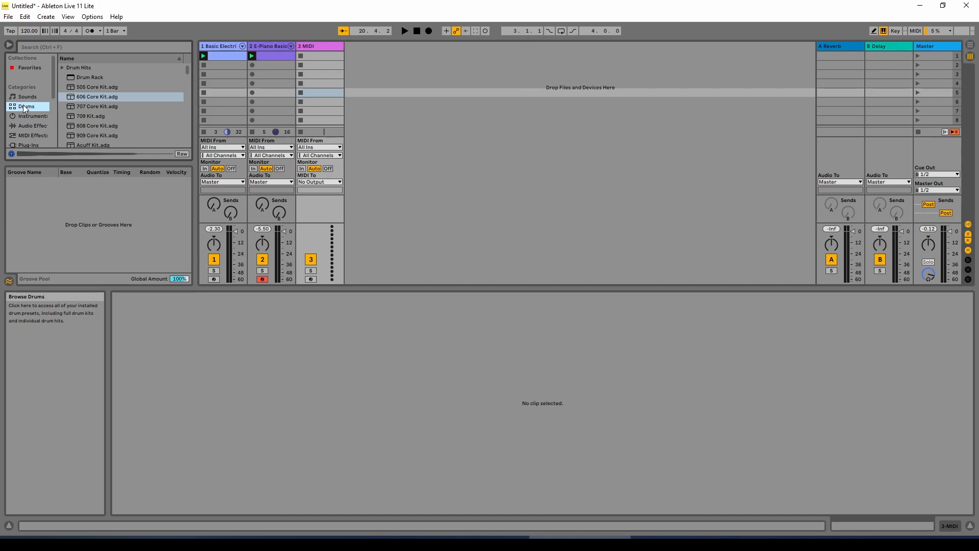
{"action": "left_click_drag", "start_coordinate": [91, 111], "coordinate": [325, 51]}
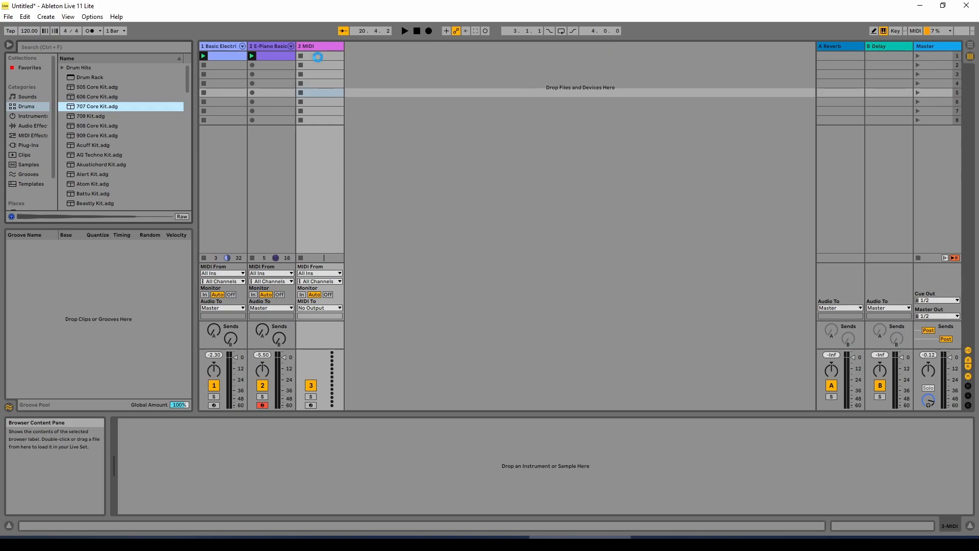
{"action": "left_click_drag", "start_coordinate": [318, 57], "coordinate": [318, 59]}
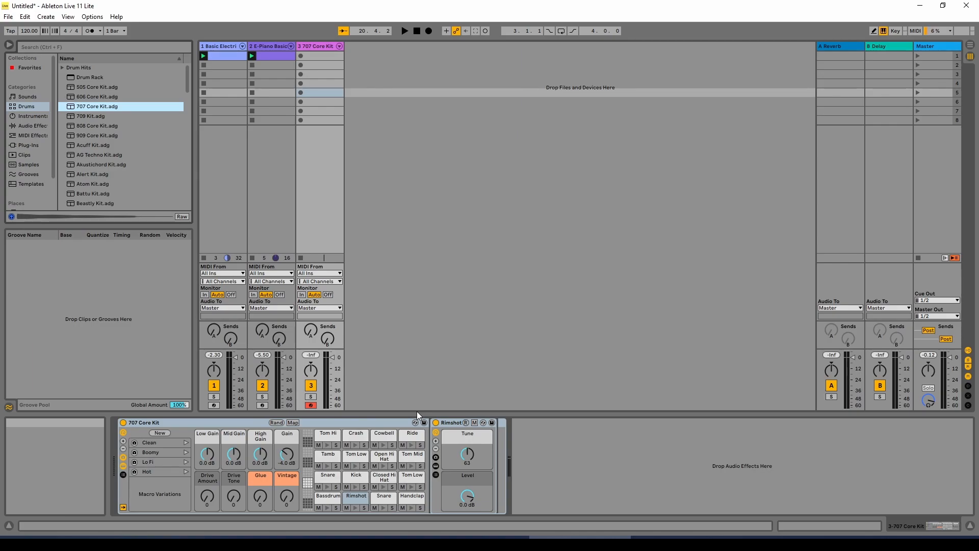
Create a clip in the drum track's first slot, set its loop length to 4 bars and audition the kit sounds
{"action": "double_click", "coordinate": [316, 56]}
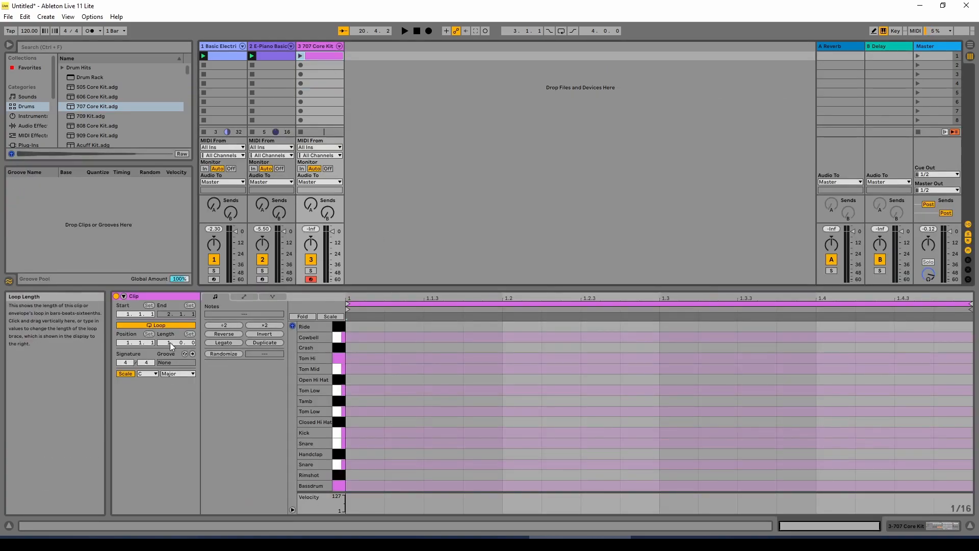
{"action": "left_click_drag", "start_coordinate": [170, 347], "coordinate": [170, 336]}
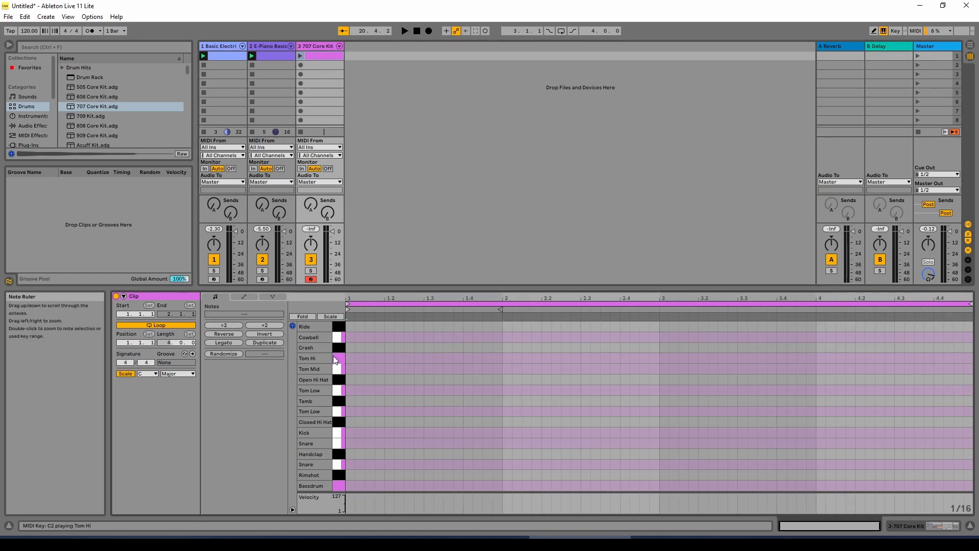
{"action": "left_click_drag", "start_coordinate": [335, 360], "coordinate": [336, 444]}
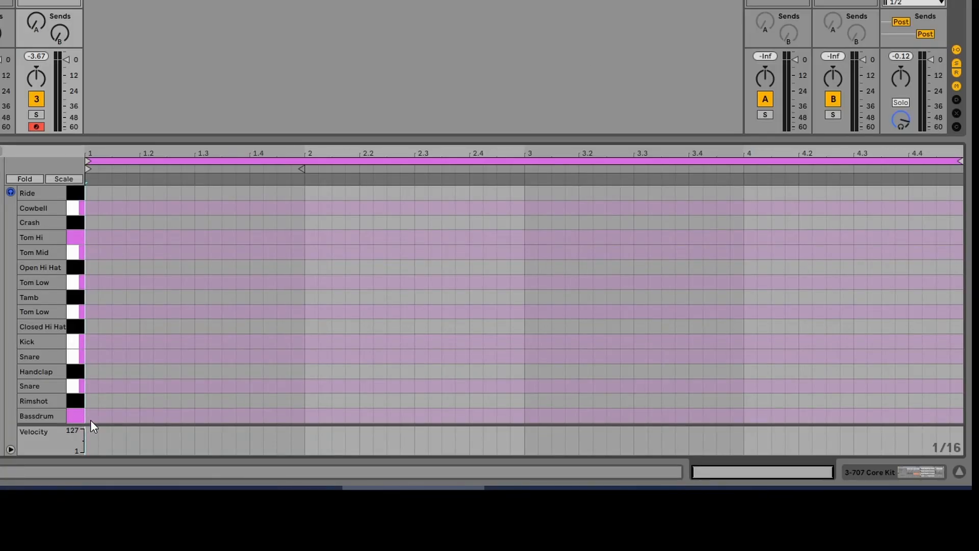
Place Bassdrum hits on beats 1 and 3 of bar 1 and duplicate them for bar 2
{"action": "double_click", "coordinate": [90, 421]}
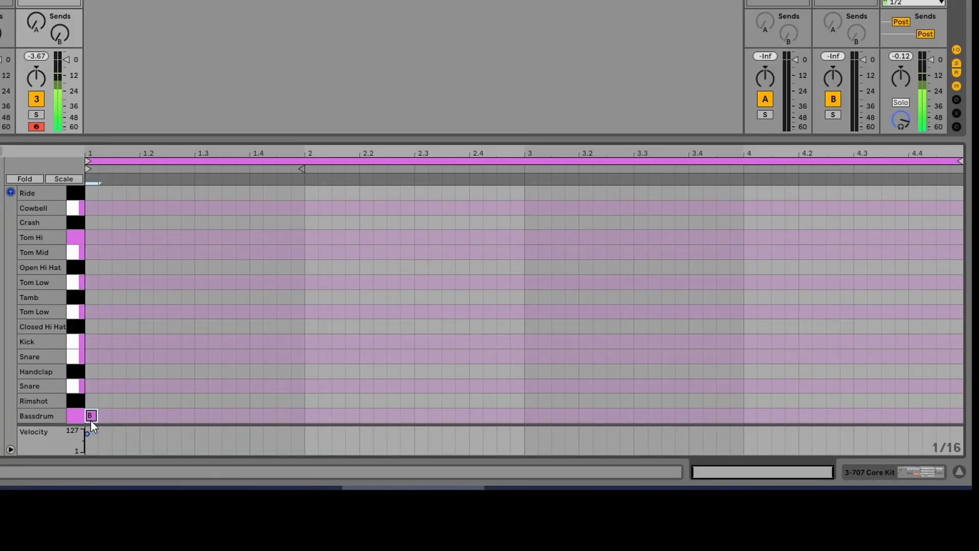
{"action": "double_click", "coordinate": [204, 417]}
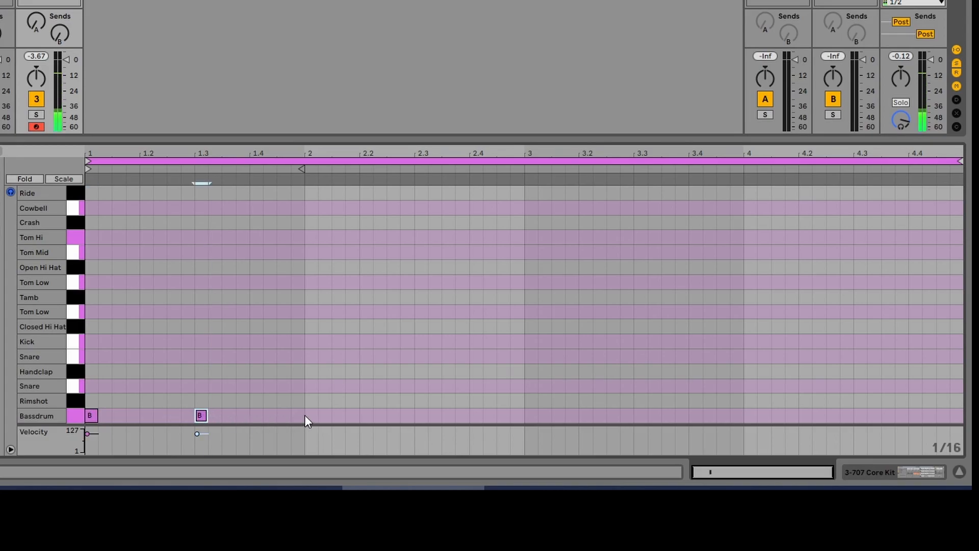
{"action": "left_click_drag", "start_coordinate": [285, 416], "coordinate": [90, 418]}
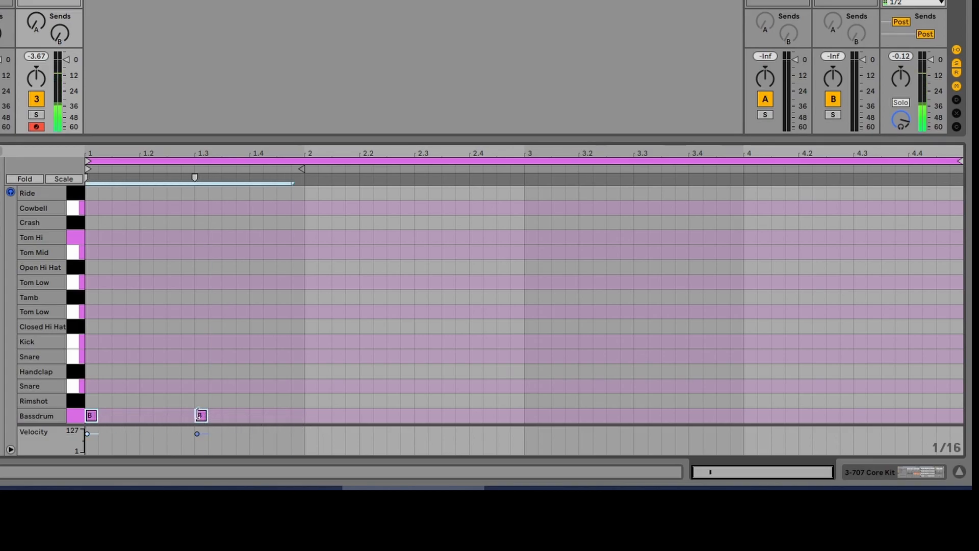
{"action": "right_click", "coordinate": [204, 418]}
{"action": "left_click", "coordinate": [232, 269]}
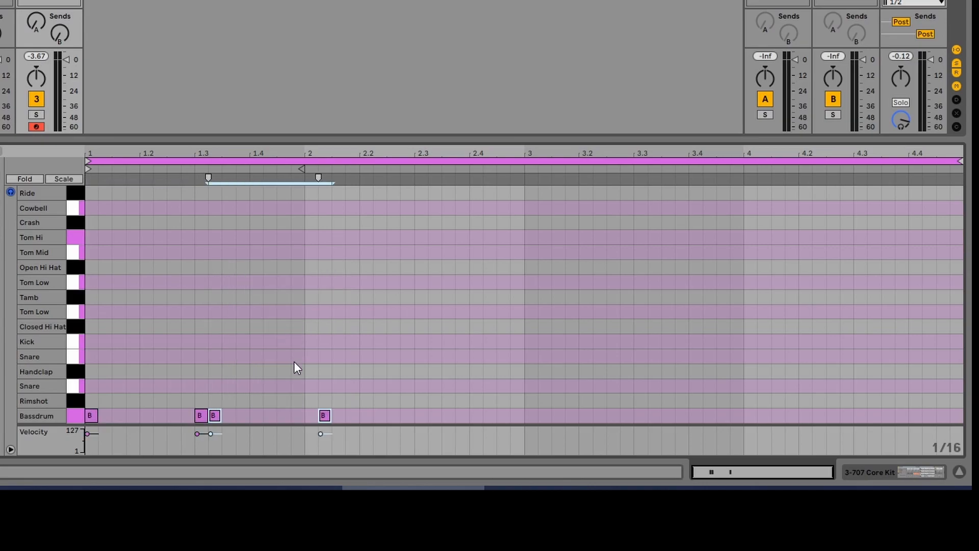
Duplicate the four Bassdrum hits of bars 1 and 2 into bars 3 and 4
{"action": "left_click_drag", "start_coordinate": [324, 422], "coordinate": [90, 420]}
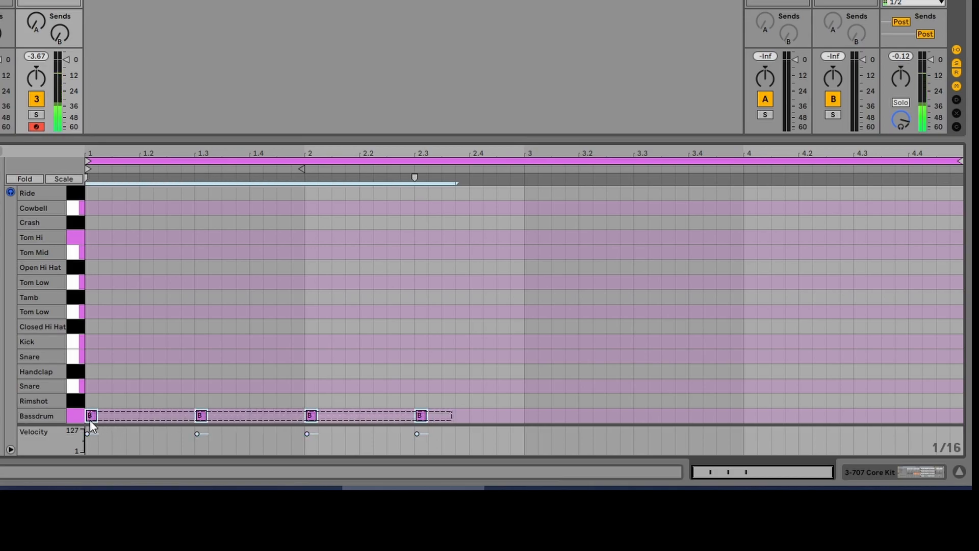
{"action": "right_click", "coordinate": [423, 414]}
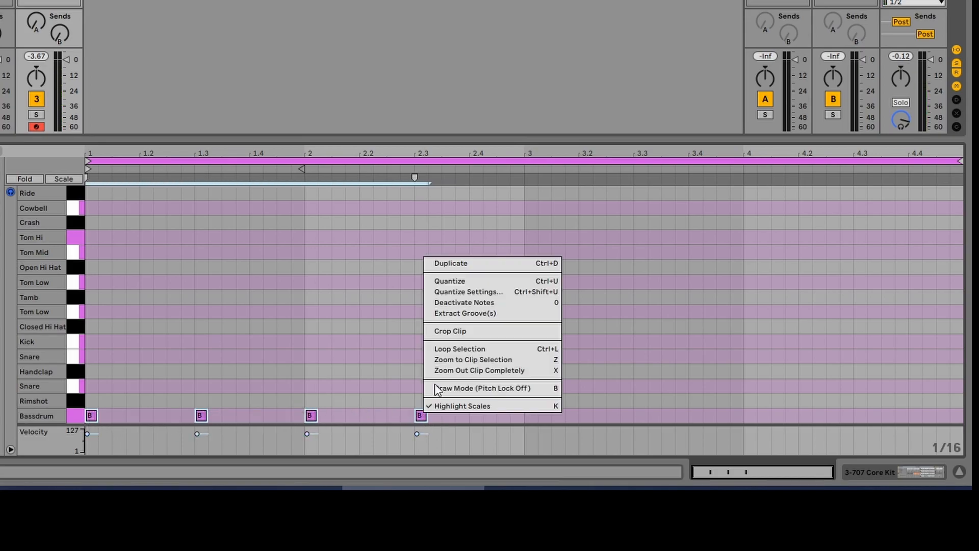
{"action": "left_click", "coordinate": [460, 266]}
{"action": "left_click_drag", "start_coordinate": [435, 414], "coordinate": [528, 417]}
{"action": "left_click", "coordinate": [460, 339]}
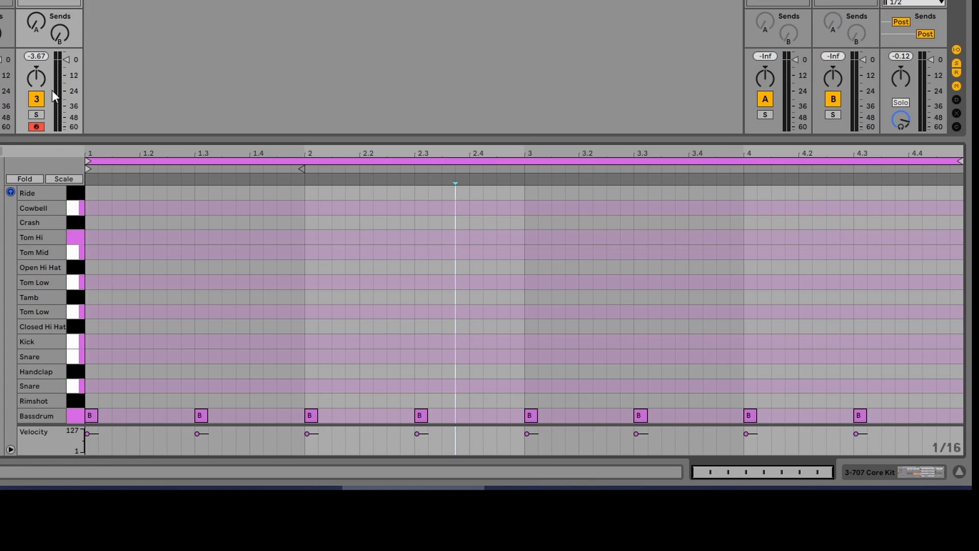
Solo and play the drum track, and add hits in the lower Snare lane on beats 2 and 4 of bars 1 and 2
{"action": "left_click", "coordinate": [38, 115]}
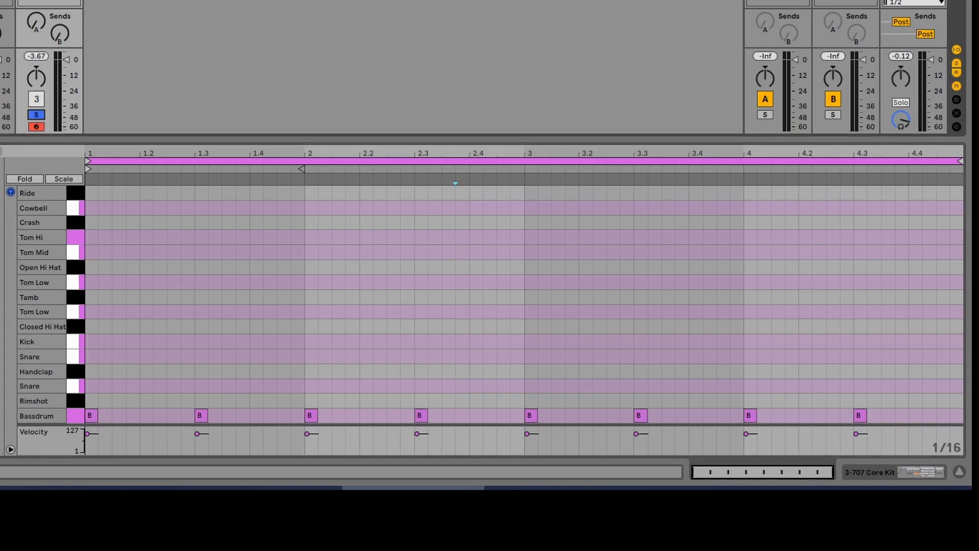
{"action": "key", "text": "space"}
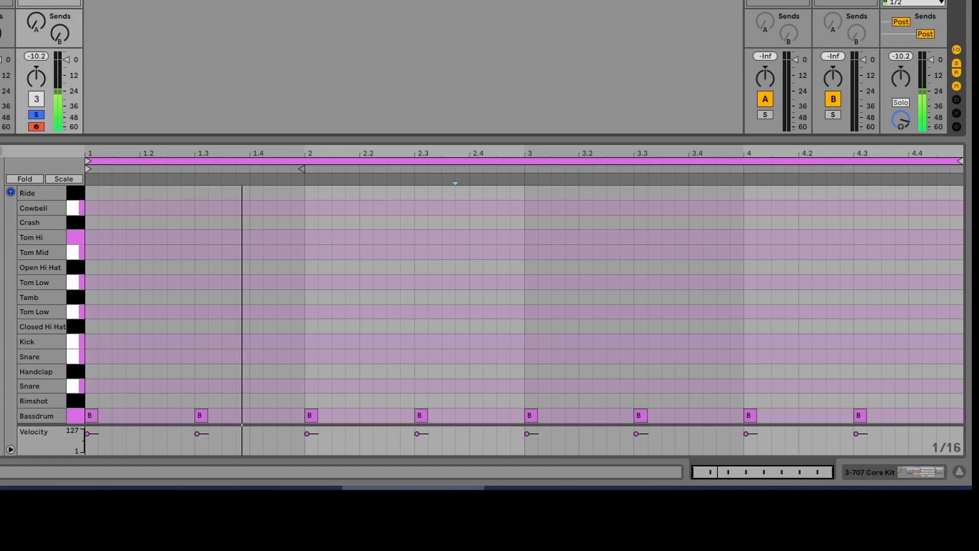
{"action": "double_click", "coordinate": [147, 386]}
{"action": "double_click", "coordinate": [256, 386]}
{"action": "double_click", "coordinate": [368, 385]}
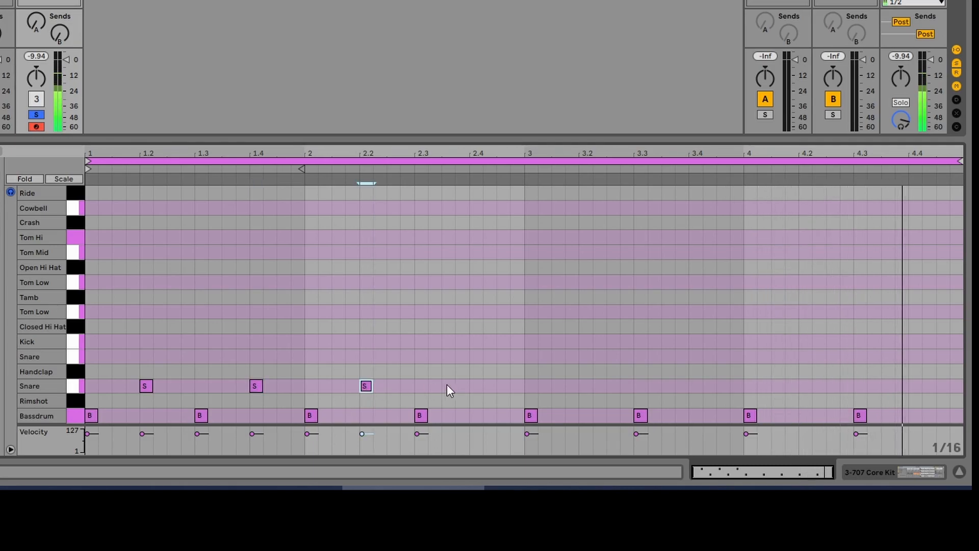
{"action": "double_click", "coordinate": [477, 385]}
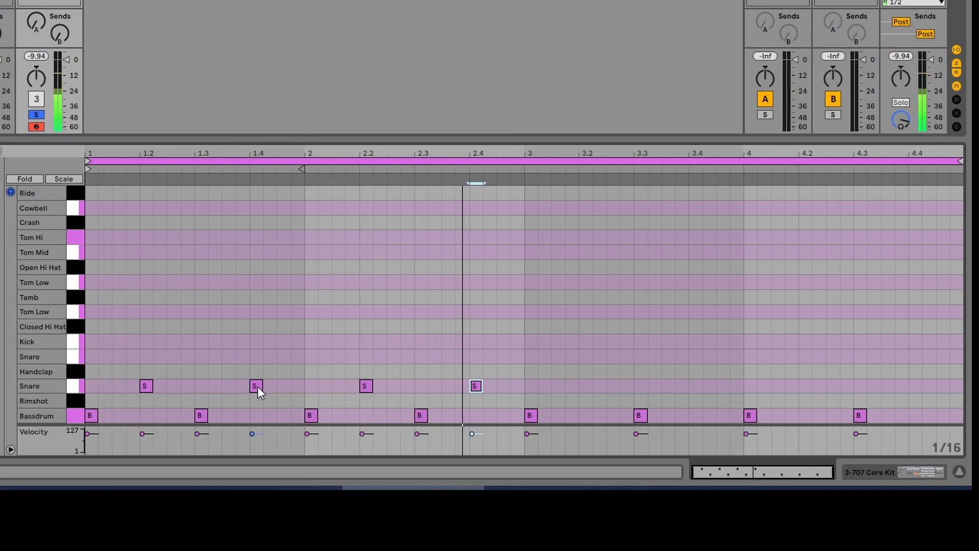
Move the beat 4 hits of bars 1 and 2 to the upper Snare lane and repeat the alternating snares in bars 3 and 4
{"action": "left_click_drag", "start_coordinate": [258, 387], "coordinate": [256, 359]}
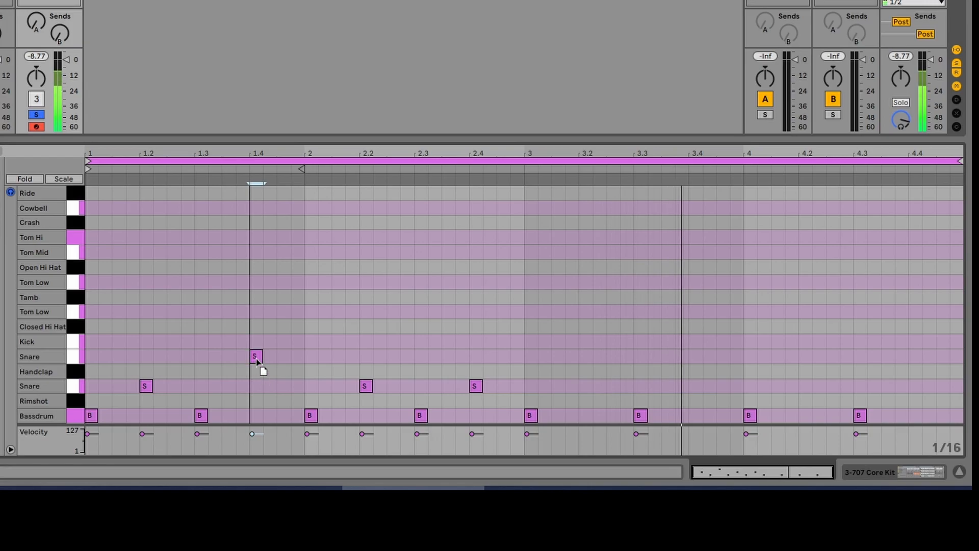
{"action": "left_click_drag", "start_coordinate": [474, 386], "coordinate": [476, 357]}
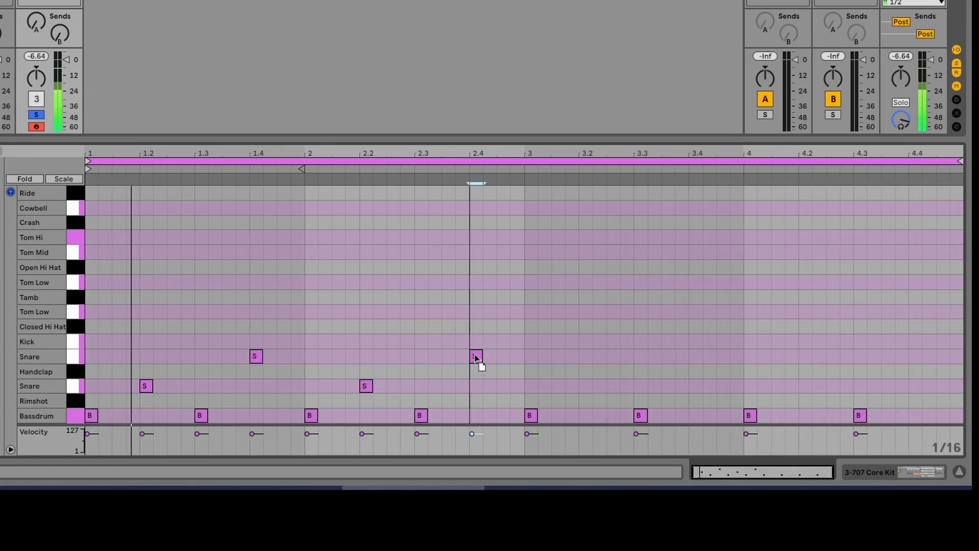
{"action": "double_click", "coordinate": [586, 387]}
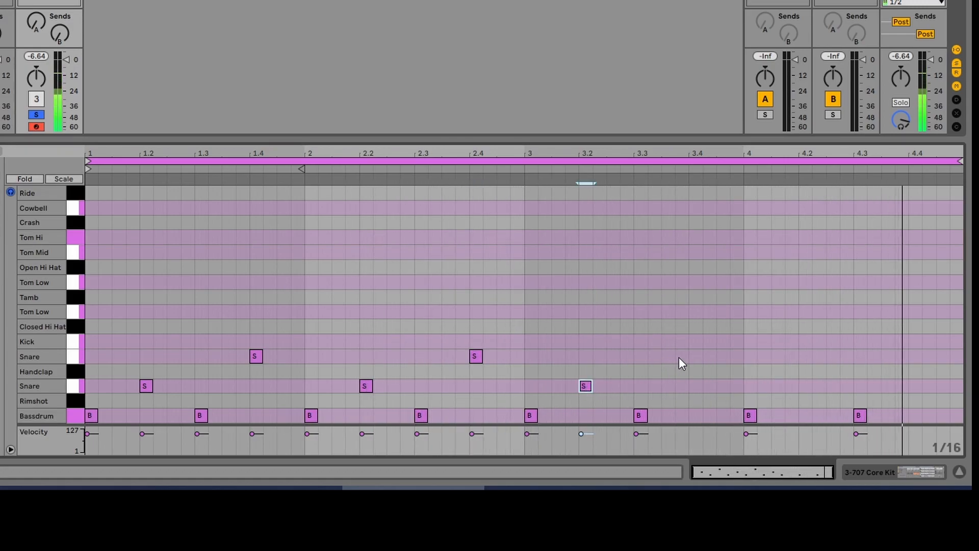
{"action": "double_click", "coordinate": [696, 357]}
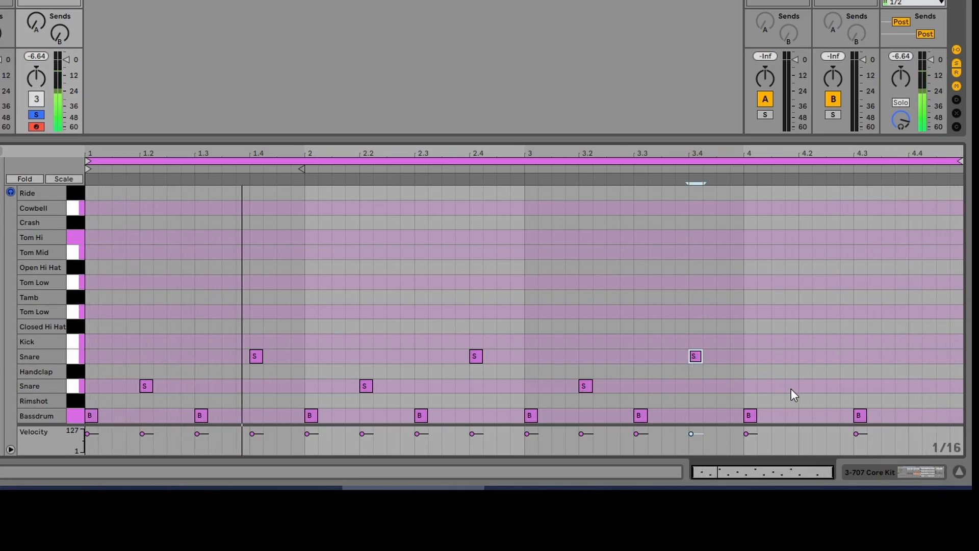
{"action": "double_click", "coordinate": [805, 387]}
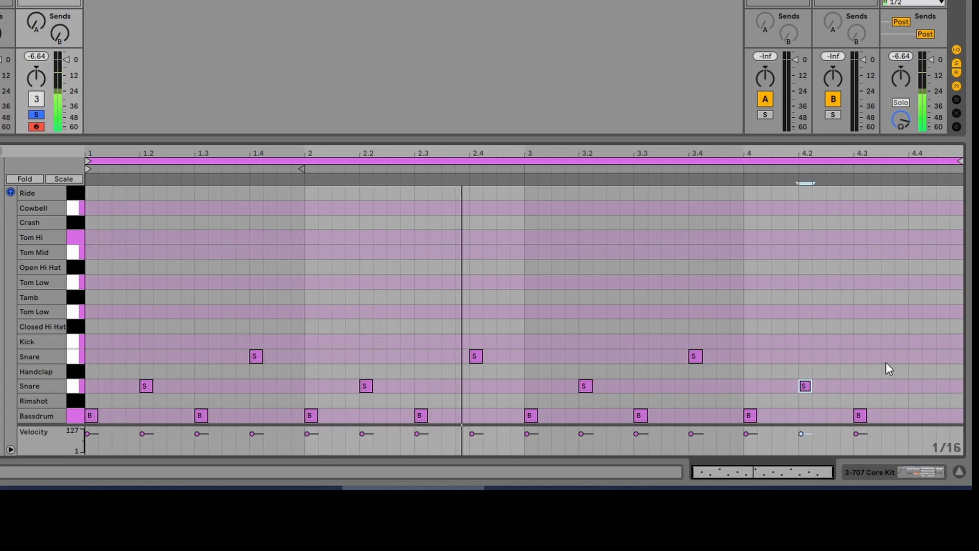
{"action": "double_click", "coordinate": [920, 356]}
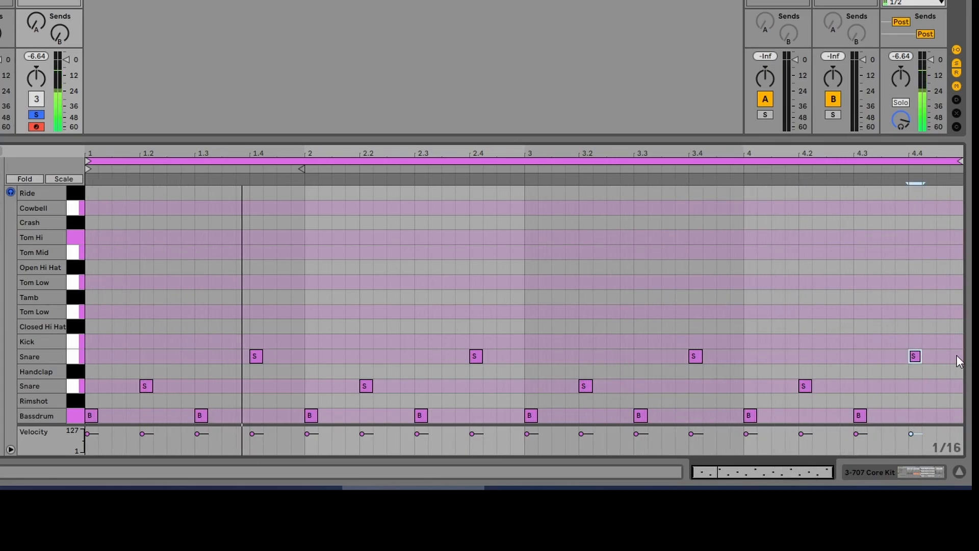
Add upper Snare hits at 4.4.3 and 4.4.4, and extra Bassdrum hits at 2.3.4 and 4.3.3
{"action": "double_click", "coordinate": [942, 356]}
{"action": "double_click", "coordinate": [956, 356]}
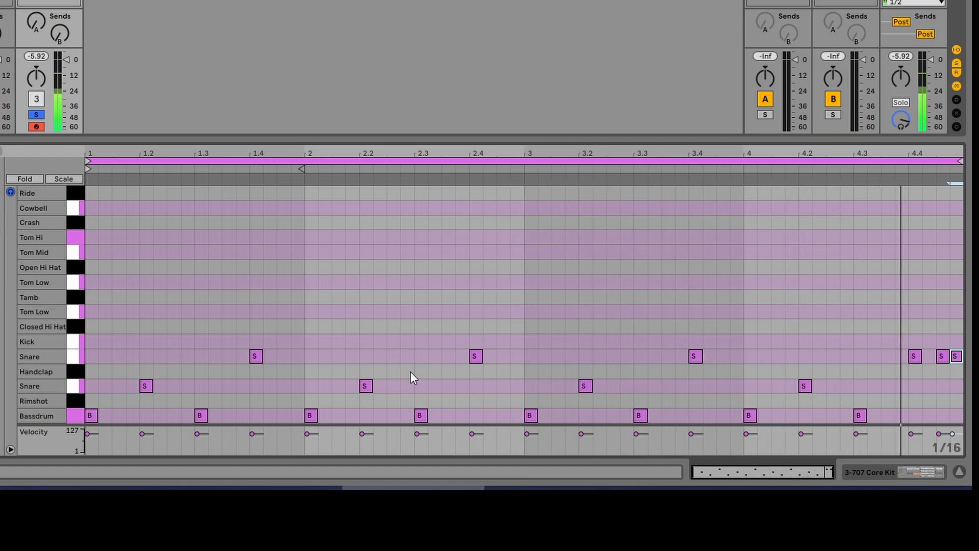
{"action": "left_click", "coordinate": [455, 418]}
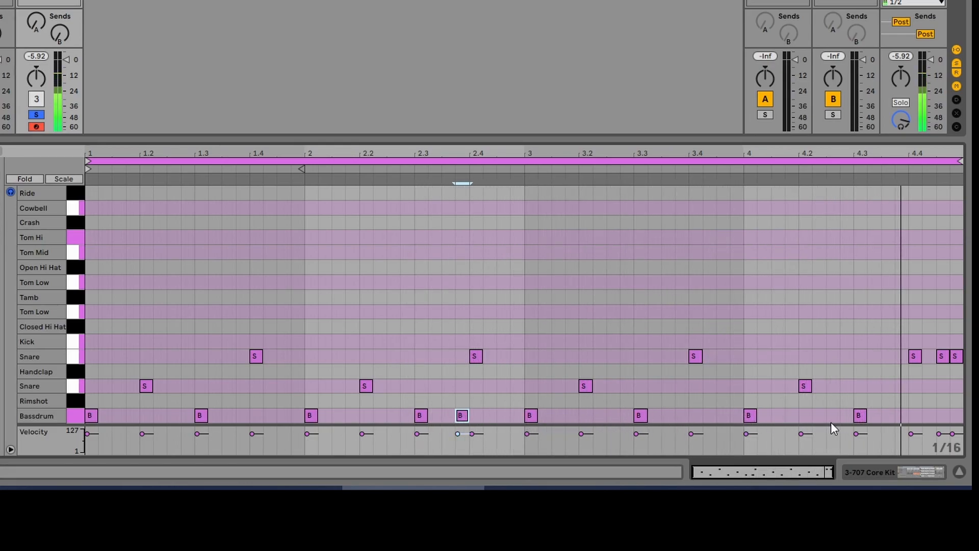
{"action": "double_click", "coordinate": [888, 415]}
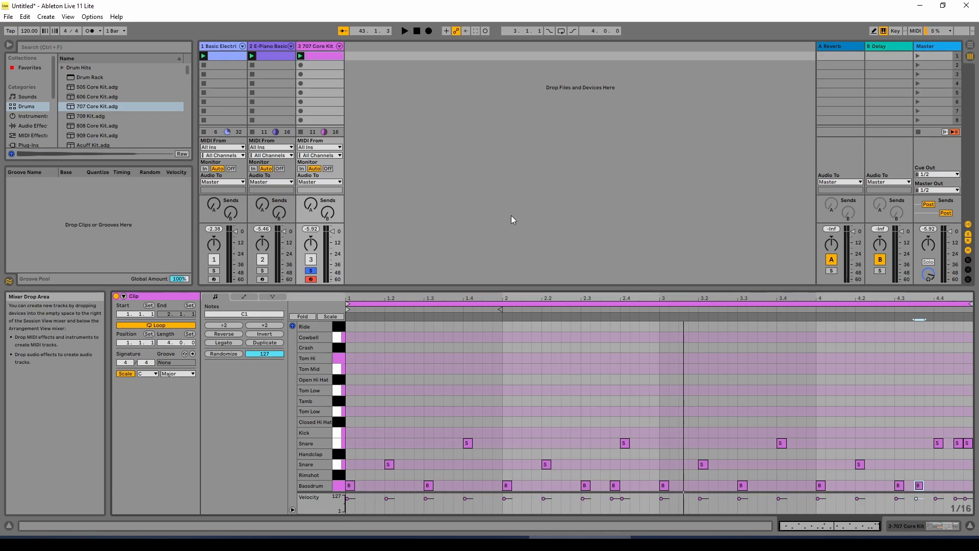
Remove the solo from the drum track and launch scene 1 to hear bass, electric piano and drums together
{"action": "left_click", "coordinate": [219, 53]}
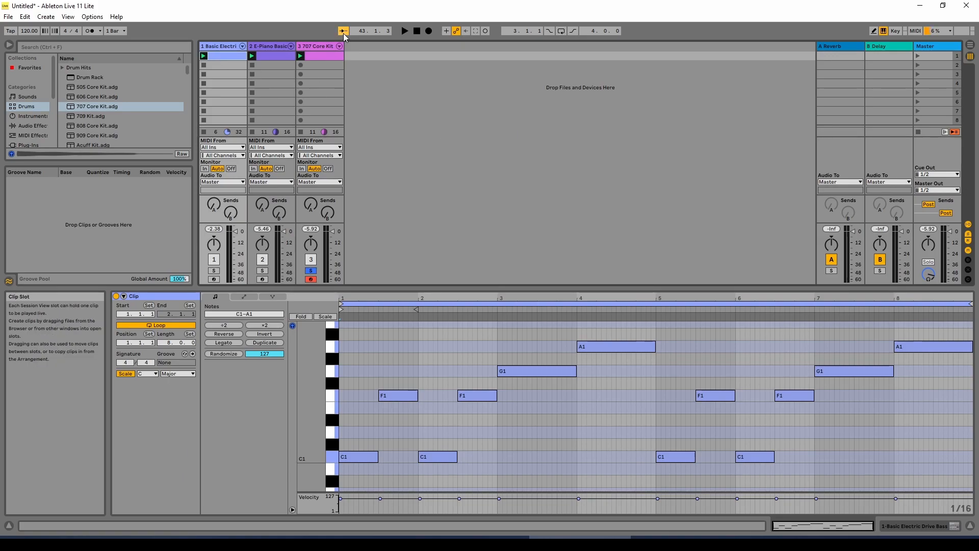
{"action": "left_click", "coordinate": [416, 32]}
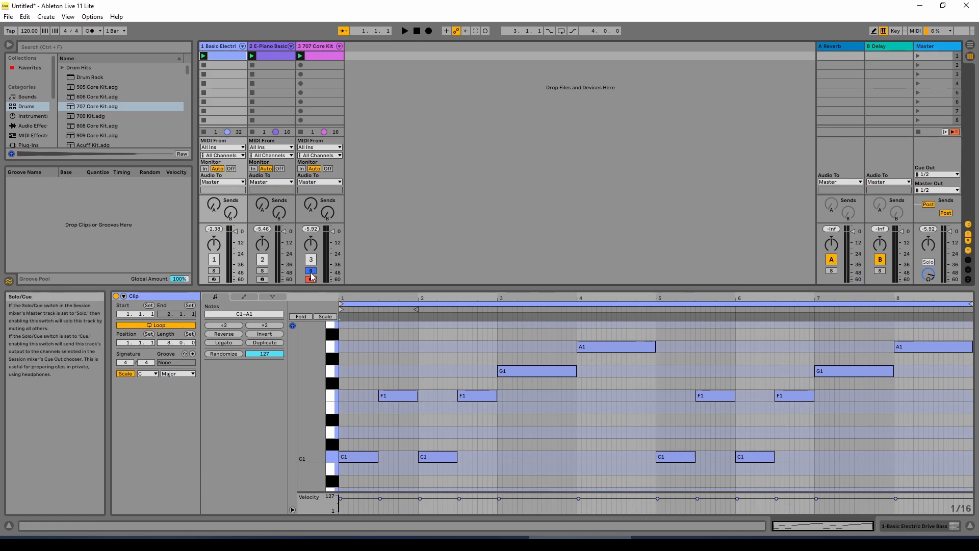
{"action": "left_click", "coordinate": [916, 55]}
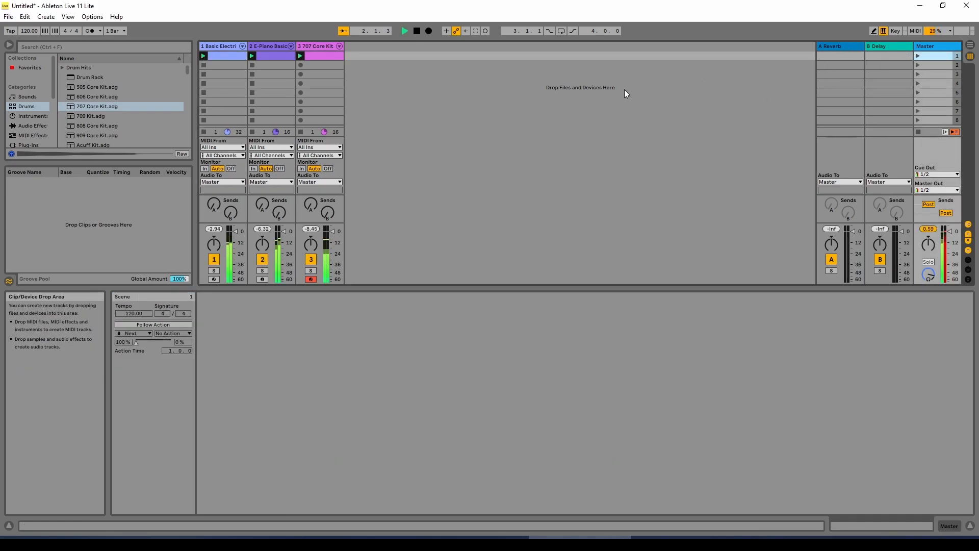
Replace the F1 note in bar 2 of the bass clip with two short F1 notes and check it in playback
{"action": "left_click", "coordinate": [228, 54]}
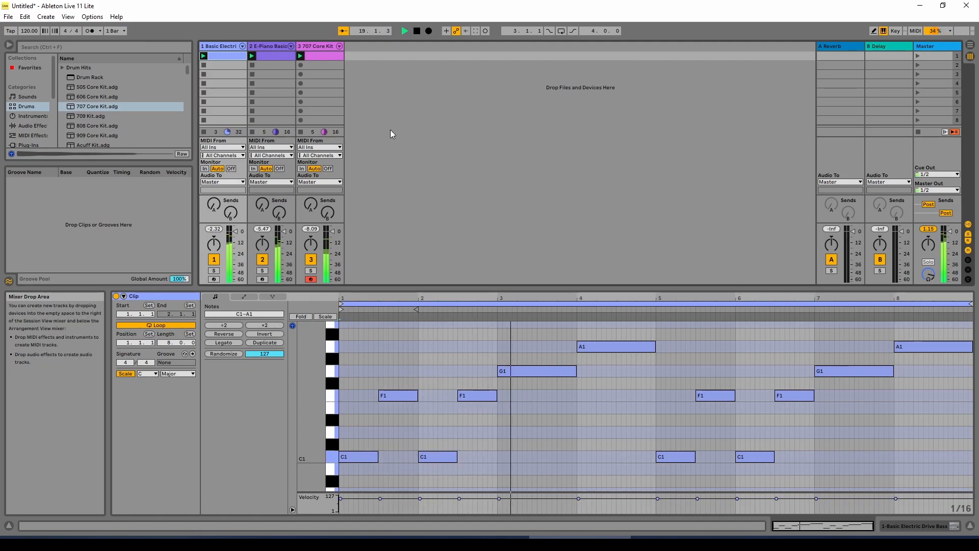
{"action": "left_click", "coordinate": [417, 30]}
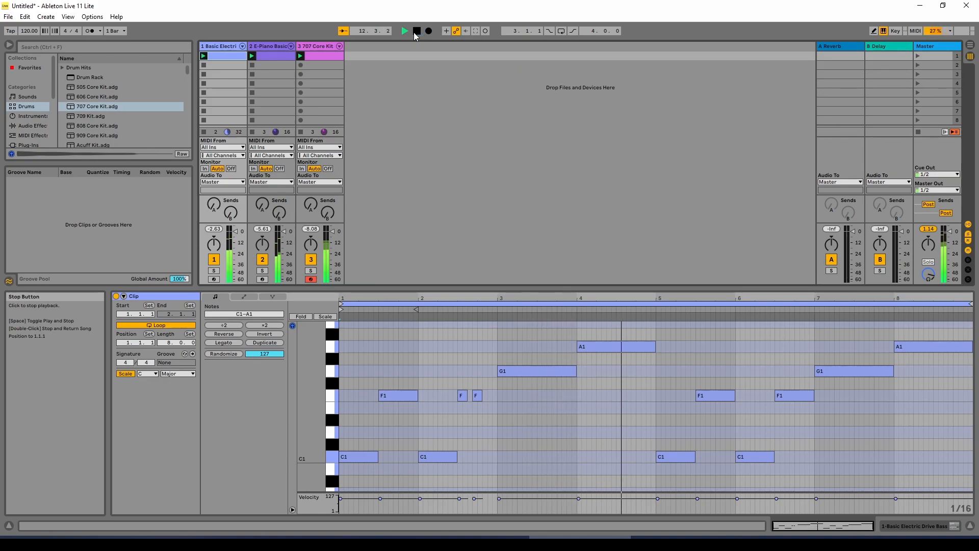
{"action": "left_click", "coordinate": [415, 31]}
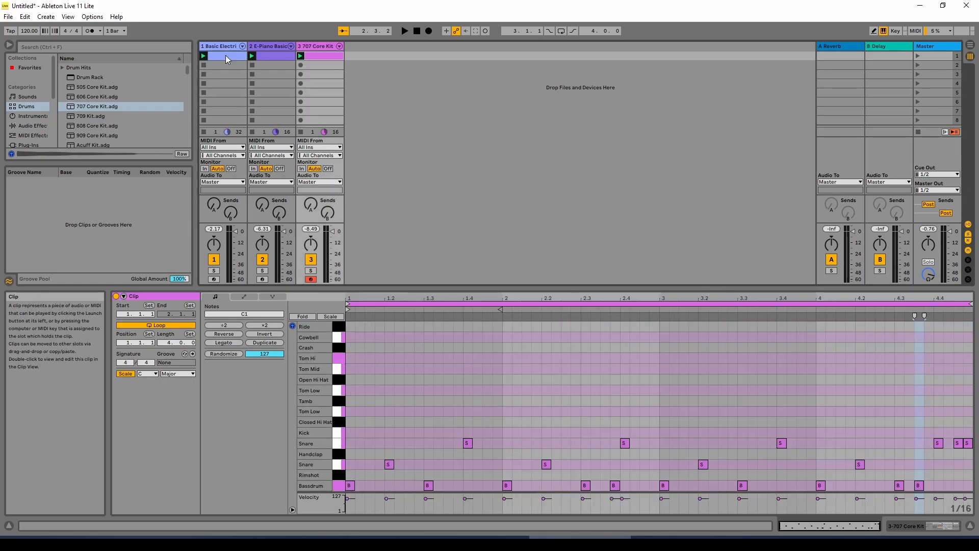
Split the bass clip's bar 3 G1 into two half-bar notes and its bar 4 A1 into three shorter notes, and play the result
{"action": "left_click", "coordinate": [225, 55]}
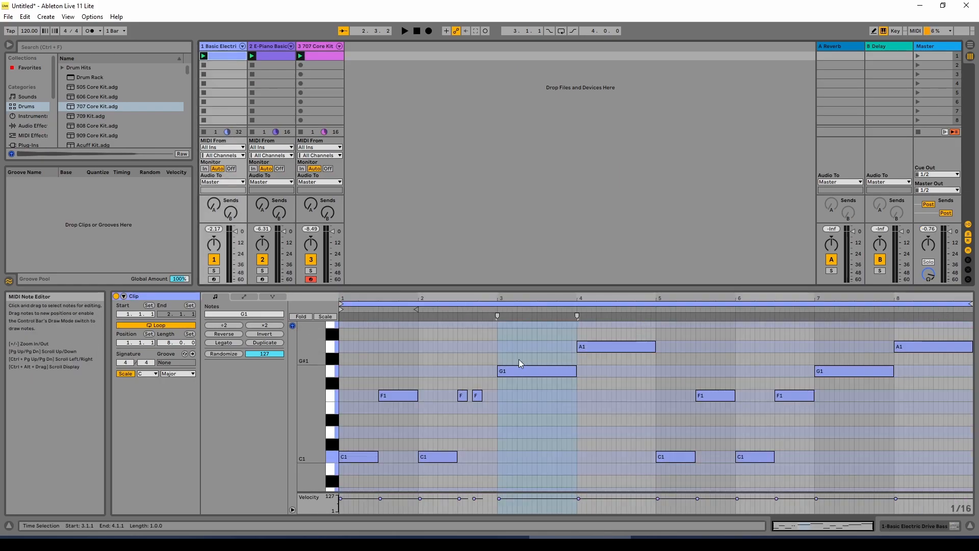
{"action": "mouse_move", "coordinate": [577, 371]}
{"action": "left_mouse_down"}
{"action": "mouse_move", "coordinate": [539, 374]}
{"action": "mouse_move", "coordinate": [573, 374]}
{"action": "left_mouse_up"}
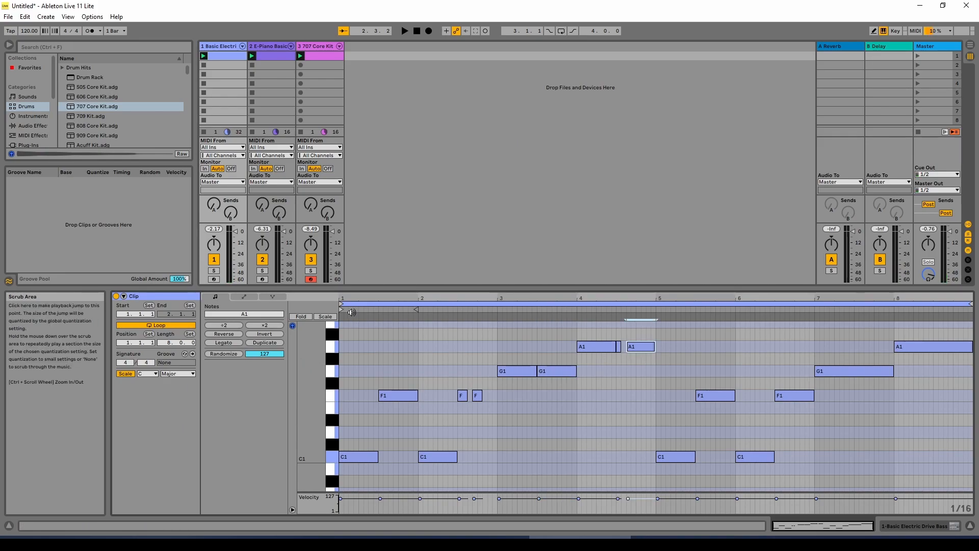
{"action": "key", "text": "space"}
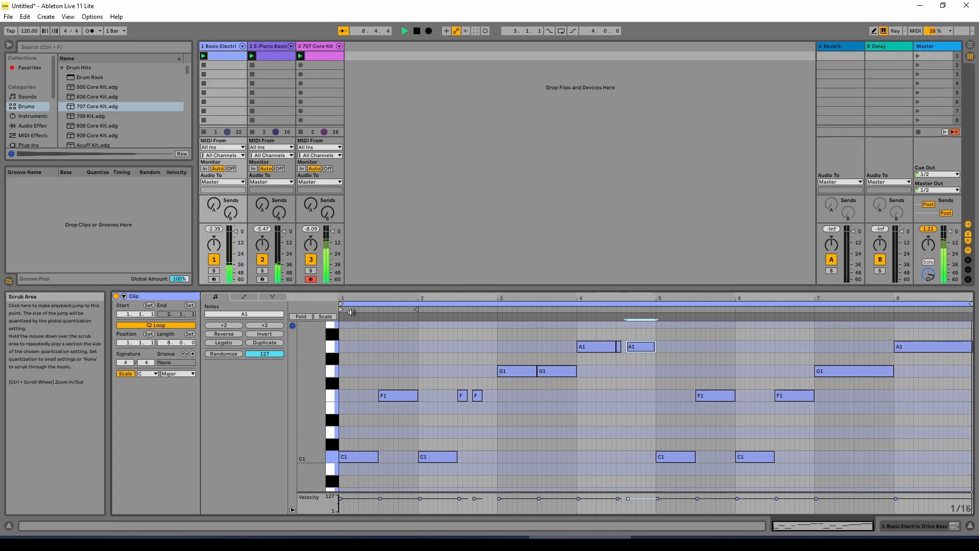
Stop playback and delete all notes in bars 5 to 8 of the bass clip
{"action": "left_click", "coordinate": [419, 34]}
{"action": "left_click", "coordinate": [655, 394]}
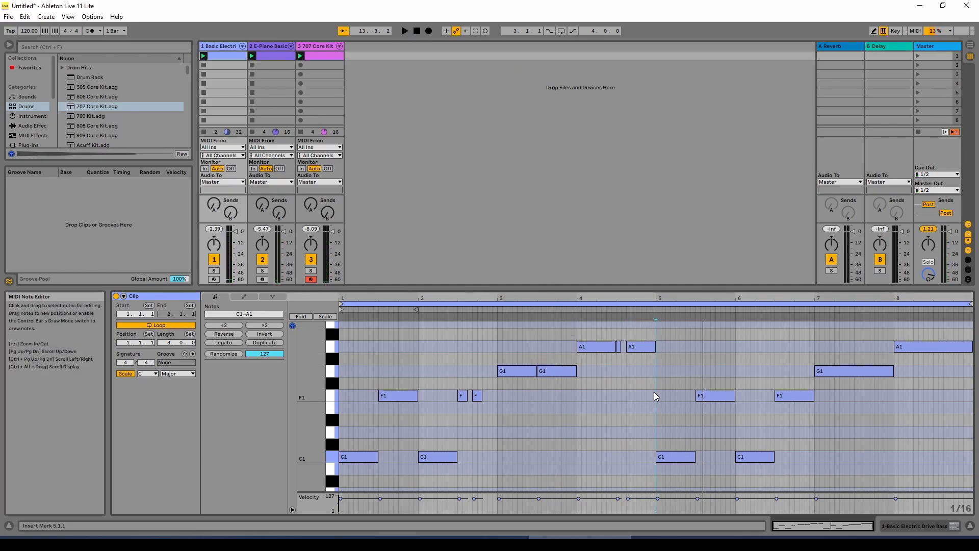
{"action": "left_click", "coordinate": [672, 331]}
{"action": "left_click_drag", "start_coordinate": [678, 346], "coordinate": [907, 462]}
{"action": "key", "text": "Delete"}
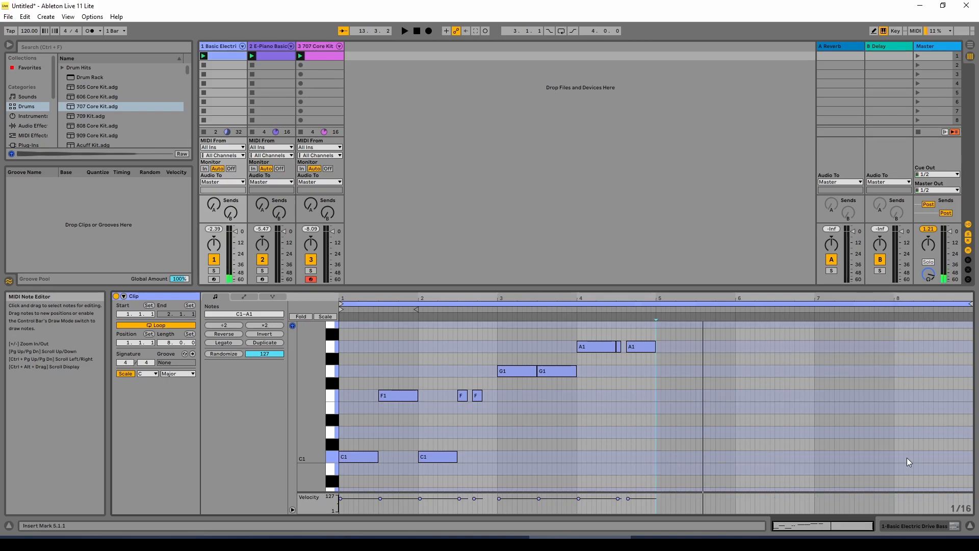
Duplicate the bass notes of bars 1 to 4 into bars 5 to 8
{"action": "left_click_drag", "start_coordinate": [343, 329], "coordinate": [649, 468]}
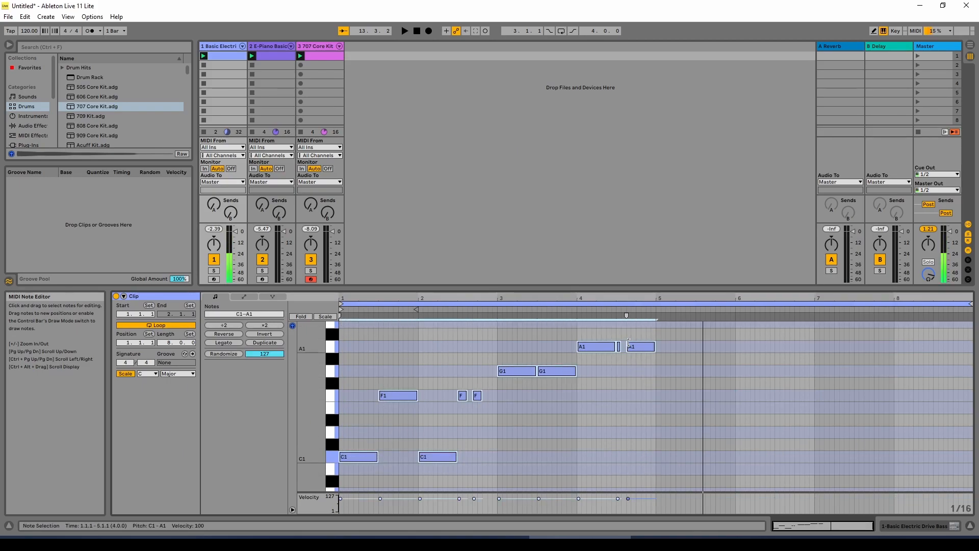
{"action": "right_click", "coordinate": [637, 348]}
{"action": "left_click", "coordinate": [658, 353]}
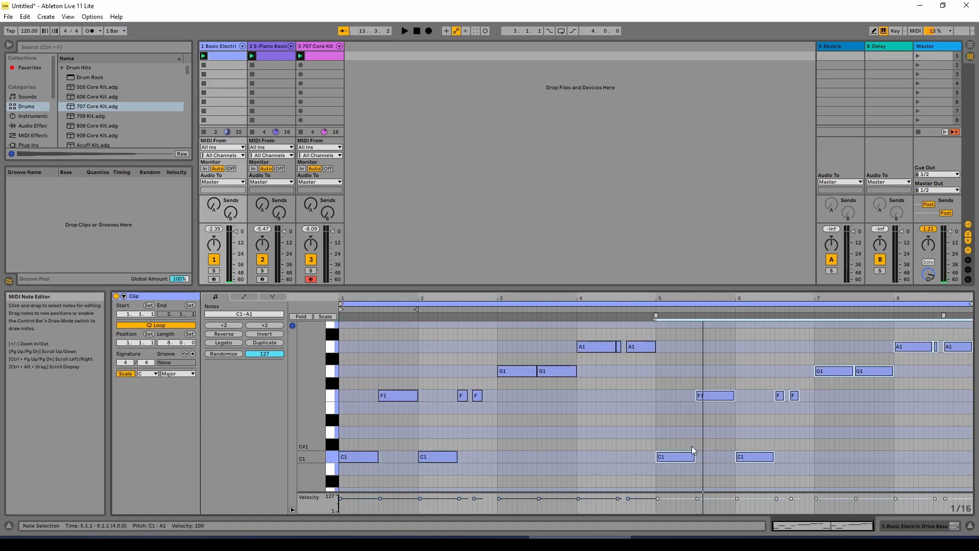
{"action": "left_click", "coordinate": [644, 430]}
{"action": "left_click", "coordinate": [344, 347]}
{"action": "left_click", "coordinate": [340, 347]}
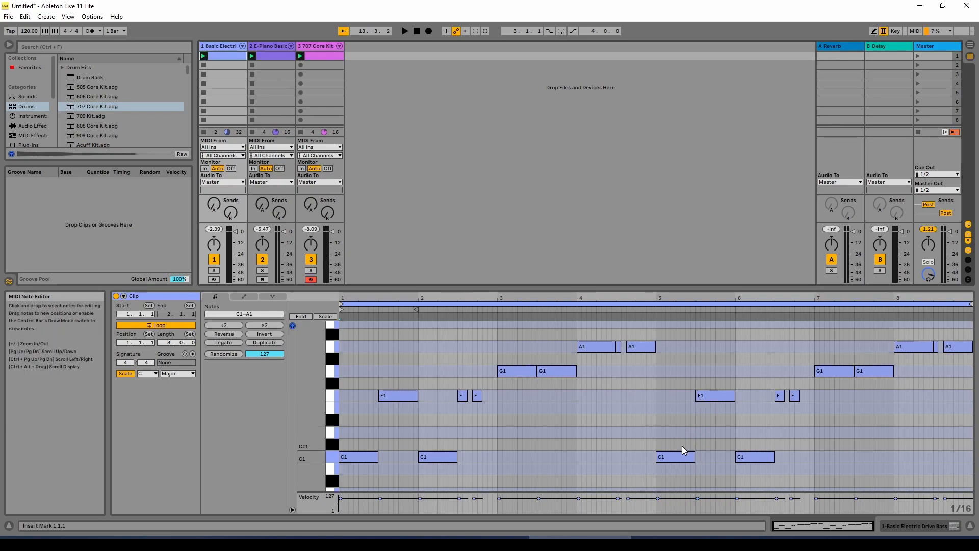
Shorten the C1 note at the start of bar 6 to one beat and transpose it up to G1
{"action": "left_click_drag", "start_coordinate": [773, 457], "coordinate": [753, 458]}
{"action": "left_click", "coordinate": [748, 458]}
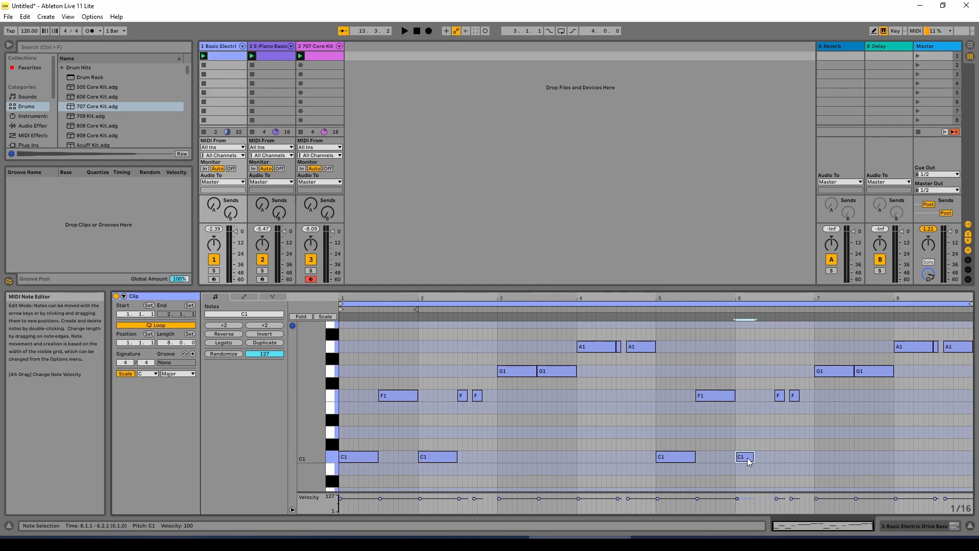
{"action": "key", "text": "Up"}
{"action": "key", "text": "Up"}
{"action": "key", "text": "Up"}
{"action": "key", "text": "Up"}
{"action": "key", "text": "Up"}
{"action": "key", "text": "Up"}
{"action": "key", "text": "Up"}
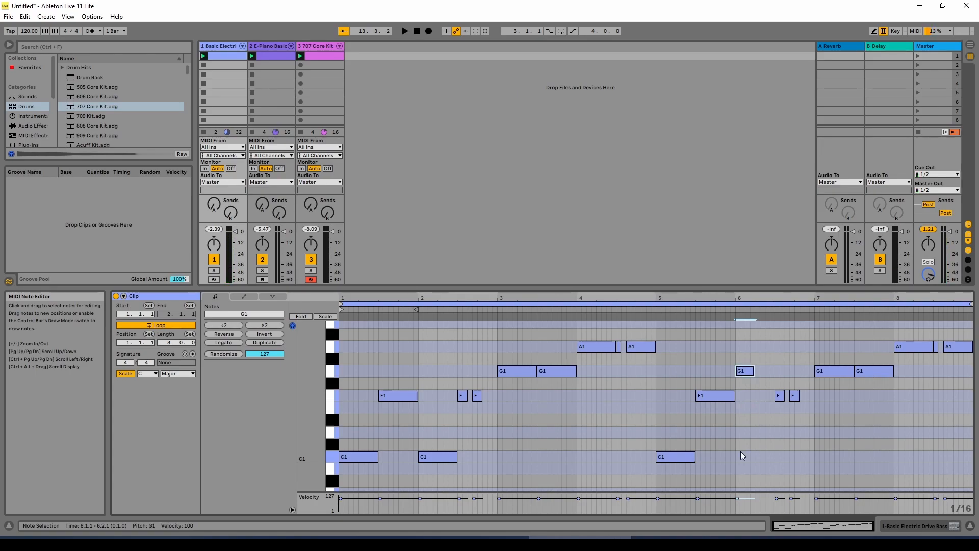
Add a one-beat E1 at 6.2.1 and transpose the two short F1 notes in bar 6 down to C1
{"action": "double_click", "coordinate": [757, 410]}
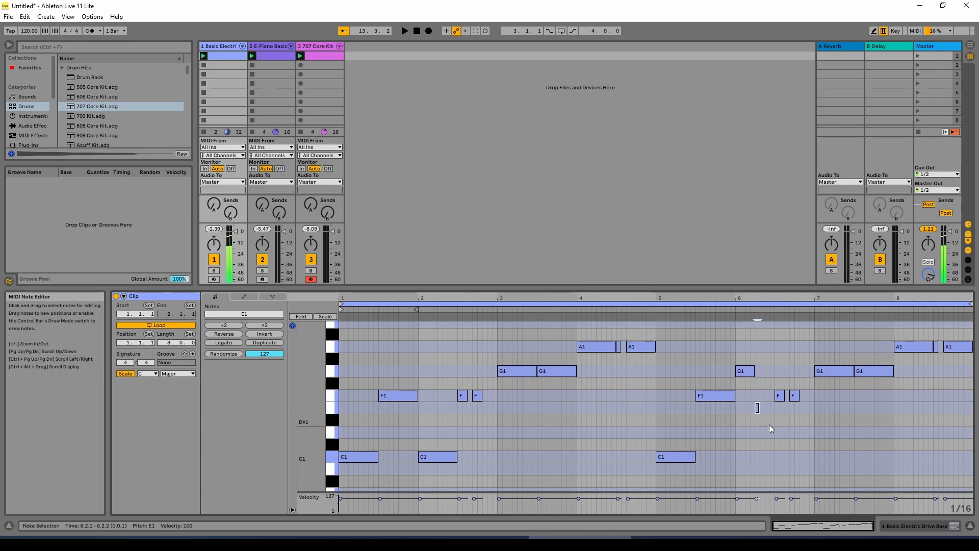
{"action": "left_click_drag", "start_coordinate": [758, 408], "coordinate": [774, 408]}
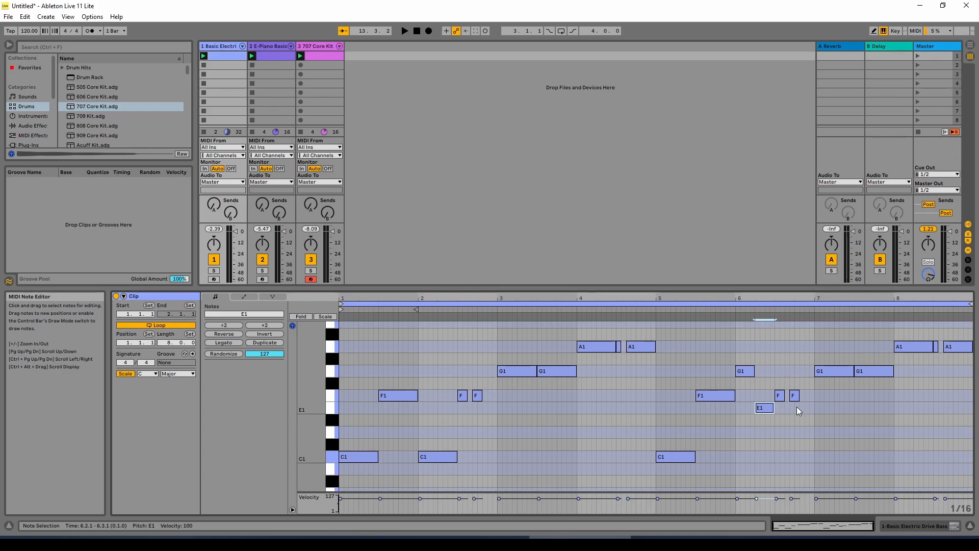
{"action": "left_click", "coordinate": [799, 400]}
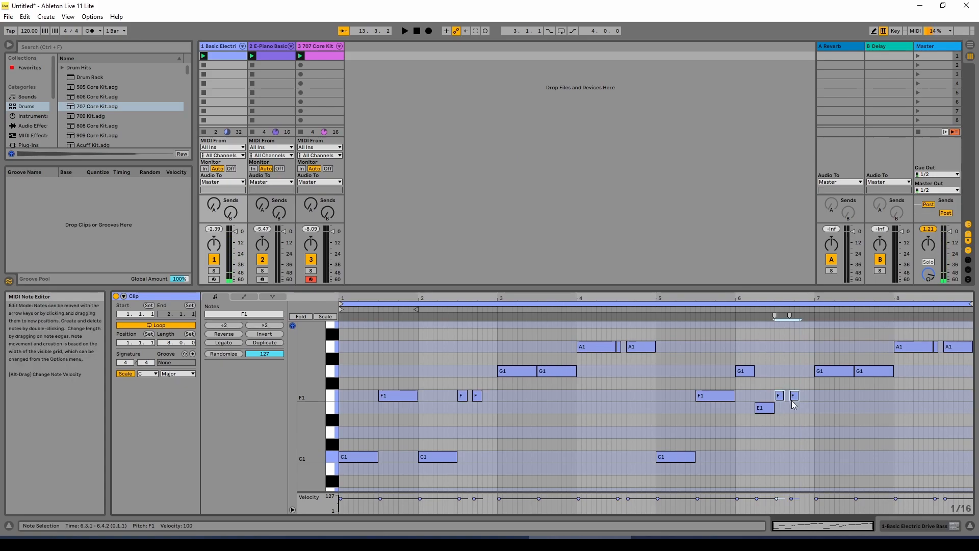
{"action": "key", "text": "Down"}
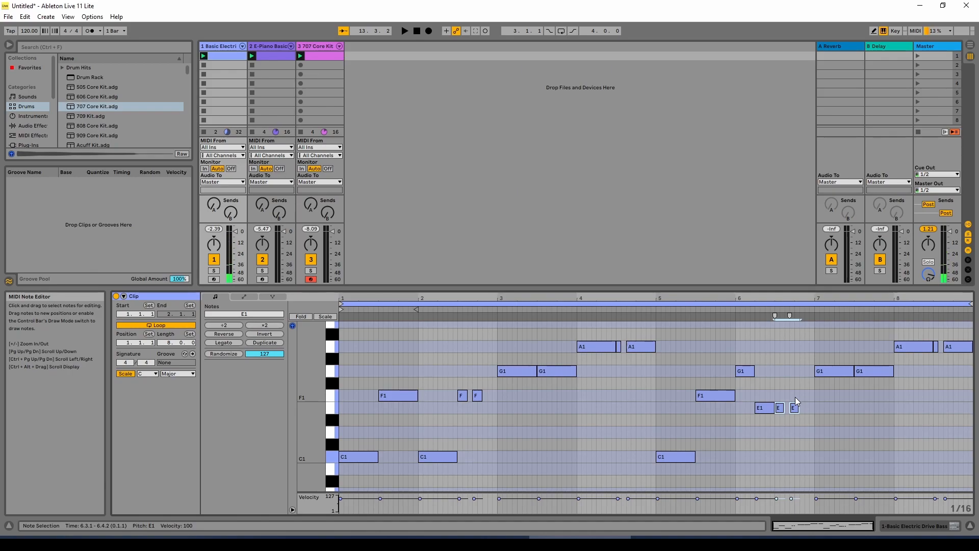
{"action": "key", "text": "Down"}
{"action": "key", "text": "Down"}
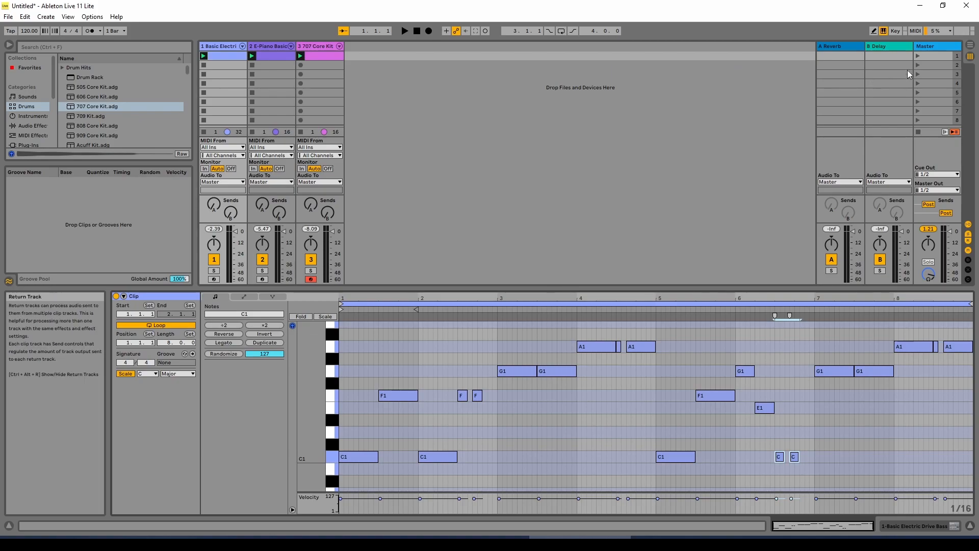
Launch scene 1 to hear the bar 6 bass variation with the bass clip in view, and stop playback
{"action": "left_click", "coordinate": [917, 57]}
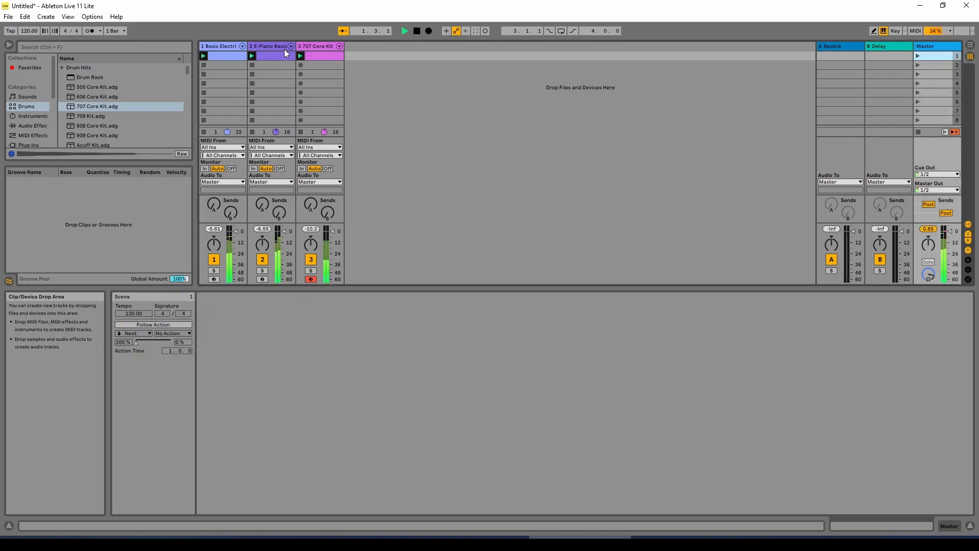
{"action": "left_click", "coordinate": [225, 54]}
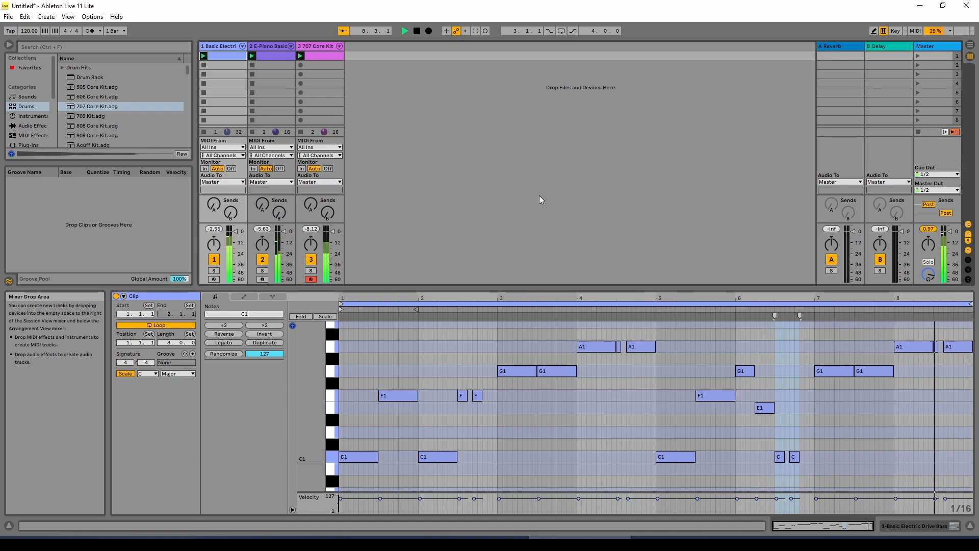
{"action": "left_click", "coordinate": [417, 31]}
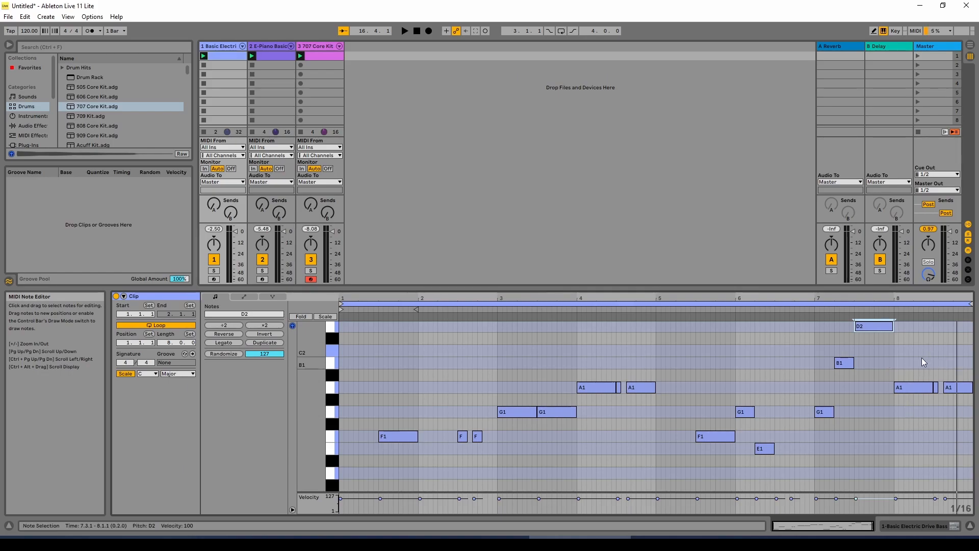
Replace the A1 notes in bar 8 of the bass clip with one-beat A1, E1, A1 and C1 notes
{"action": "left_click_drag", "start_coordinate": [906, 365], "coordinate": [958, 402]}
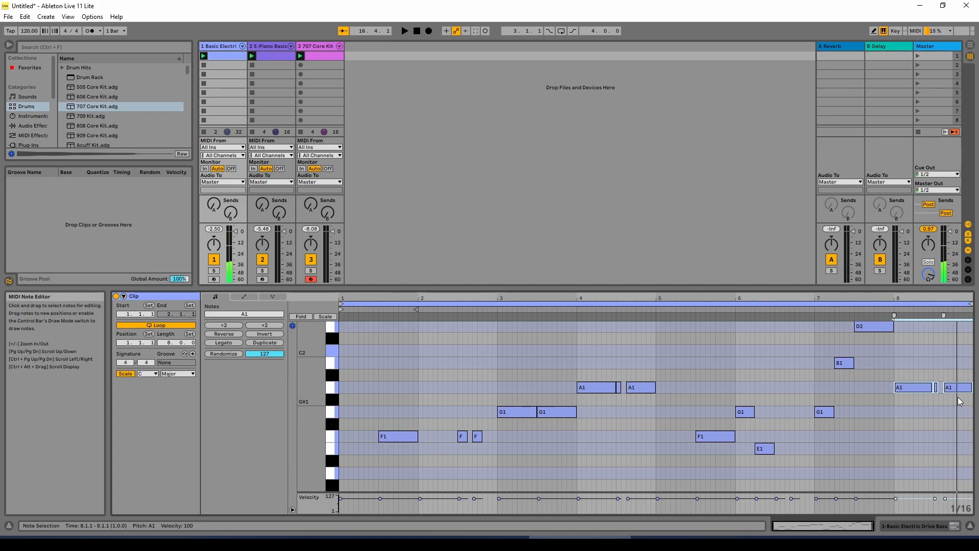
{"action": "key", "text": "Delete"}
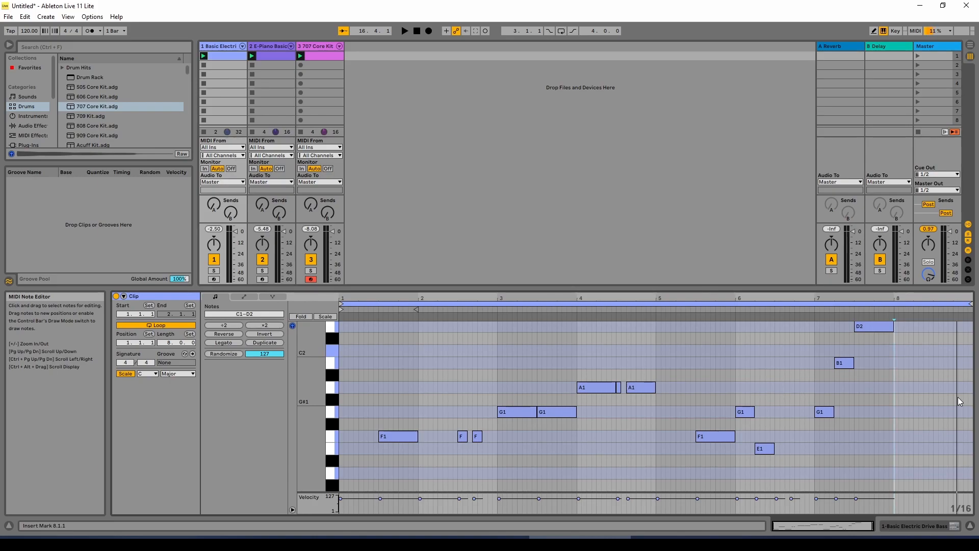
{"action": "key", "text": "ctrl+z"}
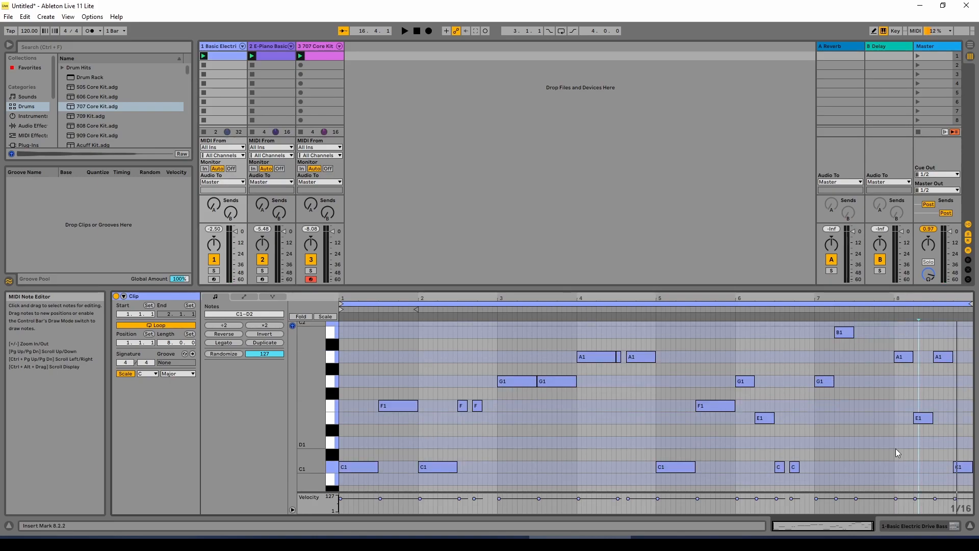
Play scene 1 with the bass clip open to check the new bars 7 and 8, and stop playback
{"action": "left_click", "coordinate": [917, 56]}
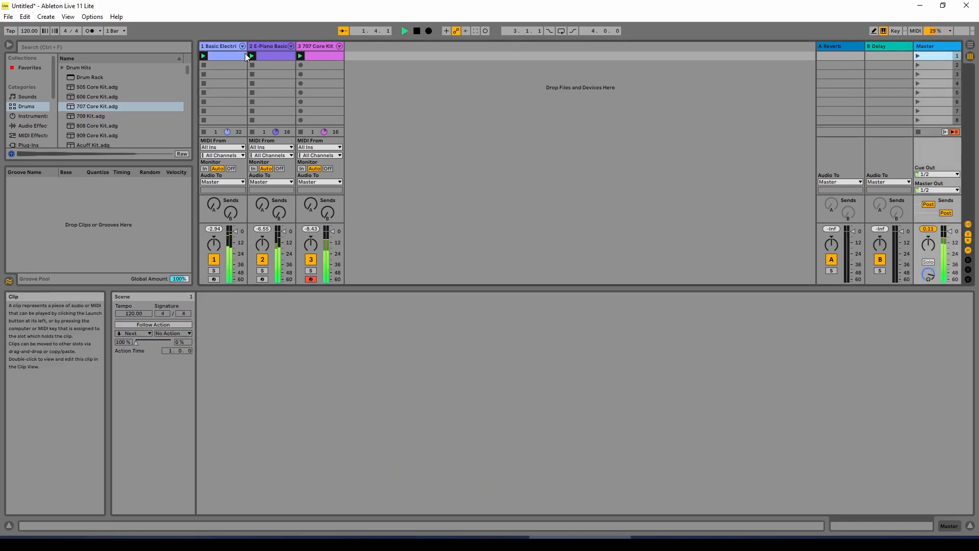
{"action": "left_click", "coordinate": [228, 55]}
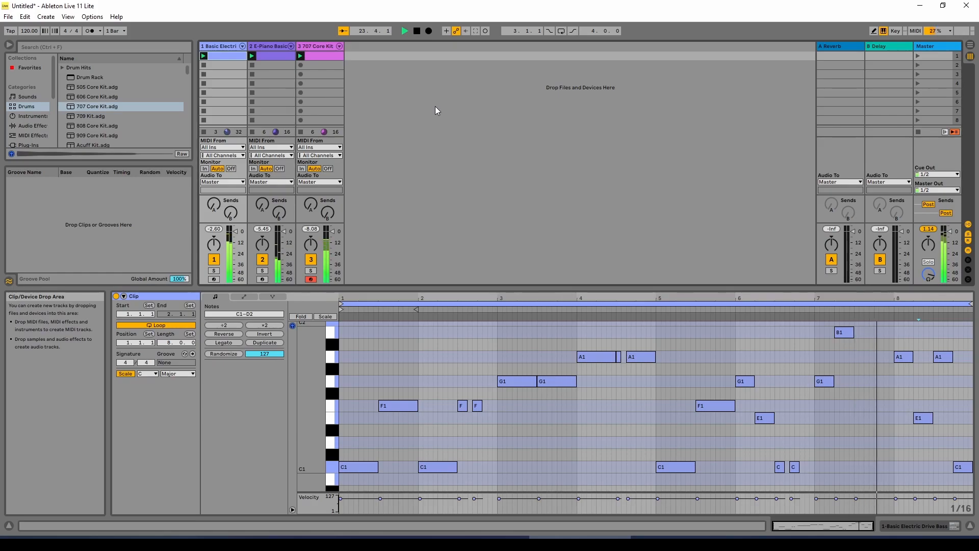
{"action": "left_click", "coordinate": [417, 30]}
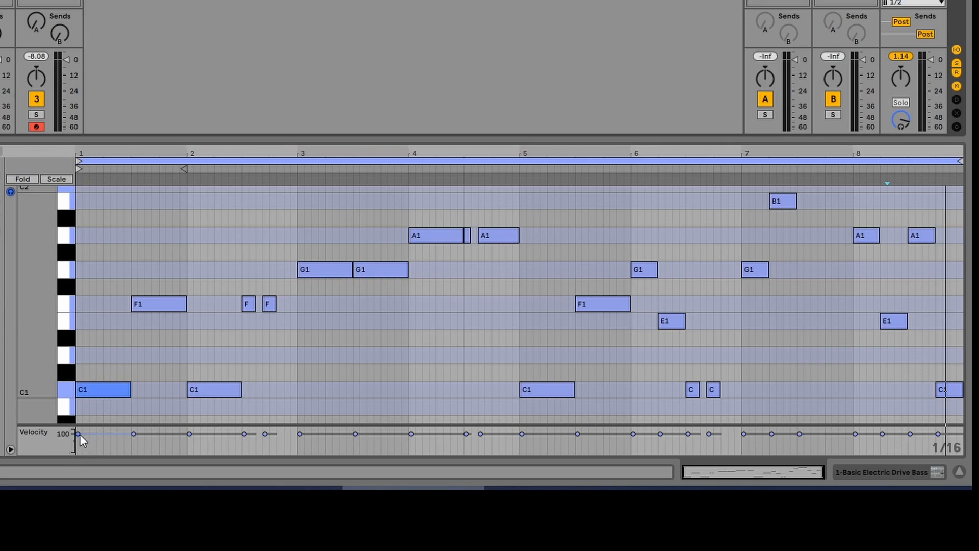
{"action": "mouse_move", "coordinate": [80, 434]}
{"action": "left_mouse_down"}
{"action": "mouse_move", "coordinate": [80, 444]}
{"action": "mouse_move", "coordinate": [80, 433]}
{"action": "left_mouse_up"}
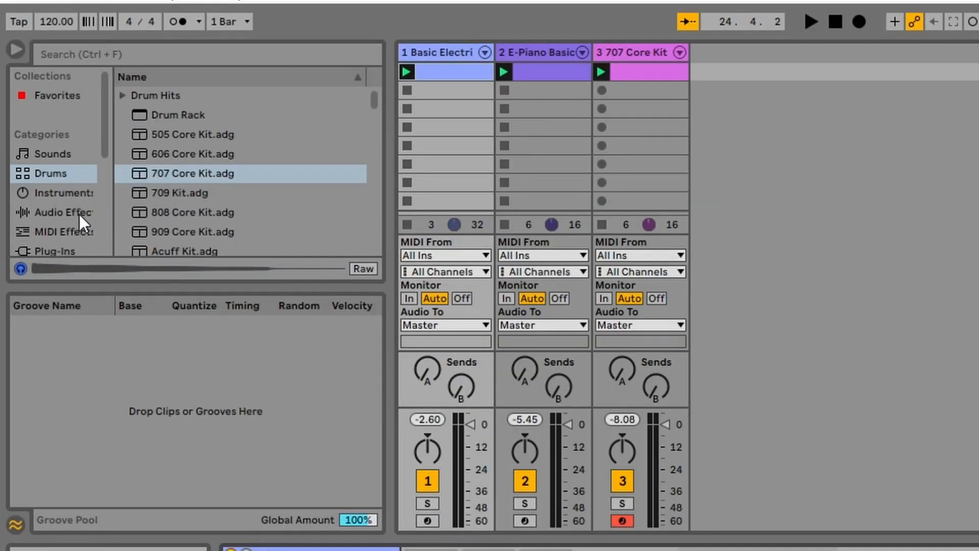
Add a Channel EQ from the EQ & Filters audio effects to the bass track
{"action": "left_click", "coordinate": [78, 214]}
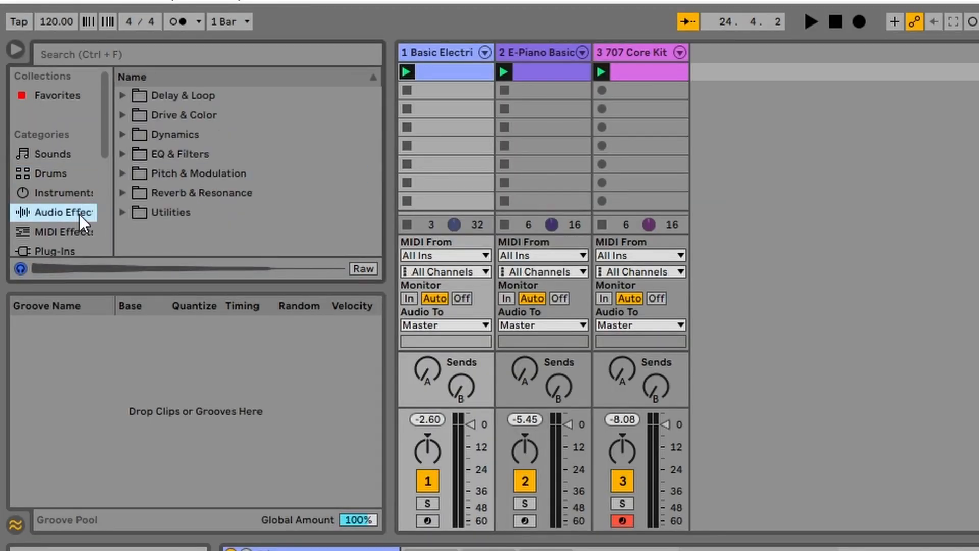
{"action": "left_click", "coordinate": [121, 153]}
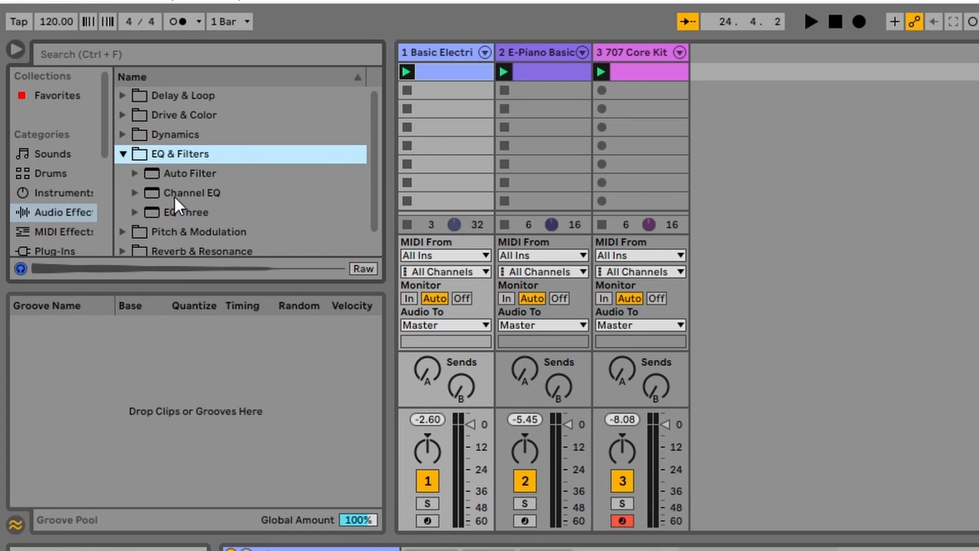
{"action": "left_click_drag", "start_coordinate": [182, 192], "coordinate": [454, 66]}
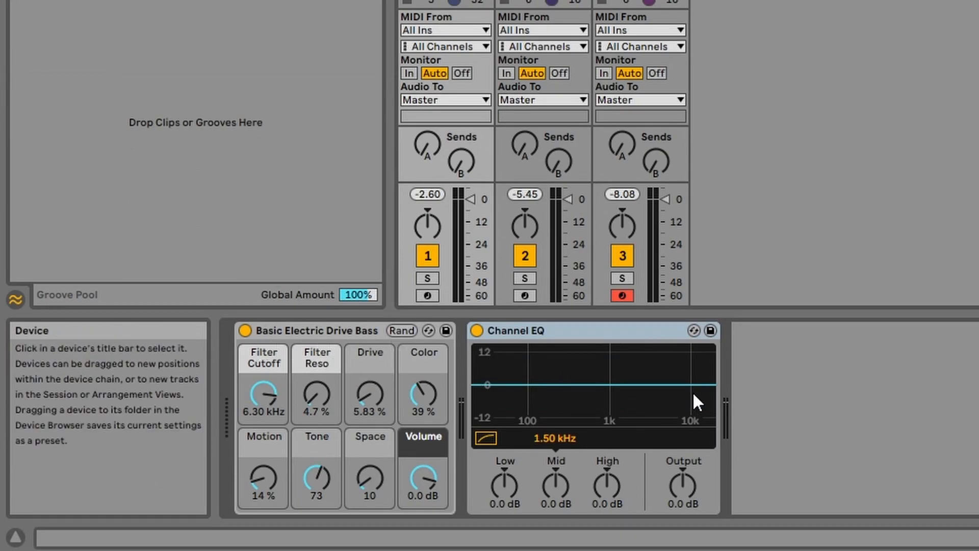
Lower the Channel EQ's High gain on the bass to -15 dB and launch scene 1 from the start
{"action": "left_click_drag", "start_coordinate": [607, 483], "coordinate": [607, 549]}
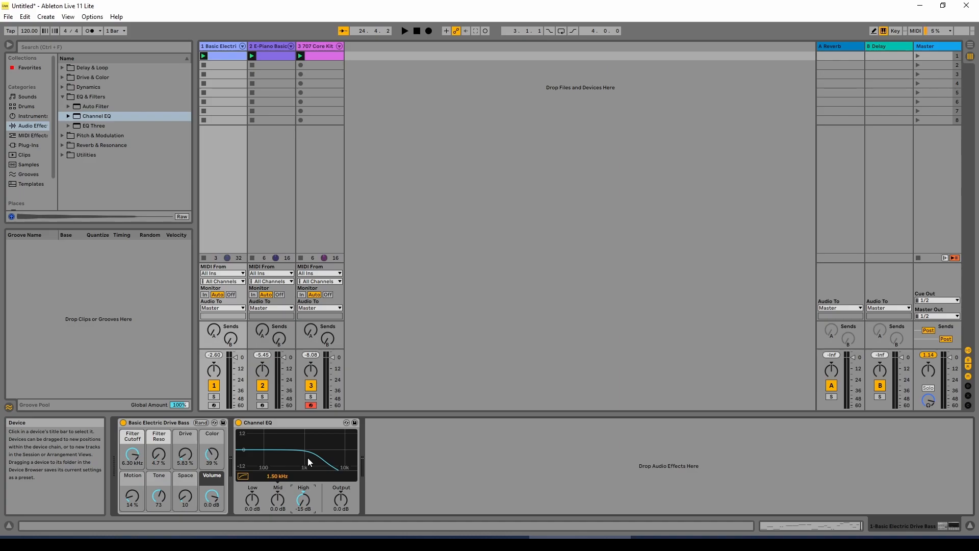
{"action": "left_click", "coordinate": [416, 30]}
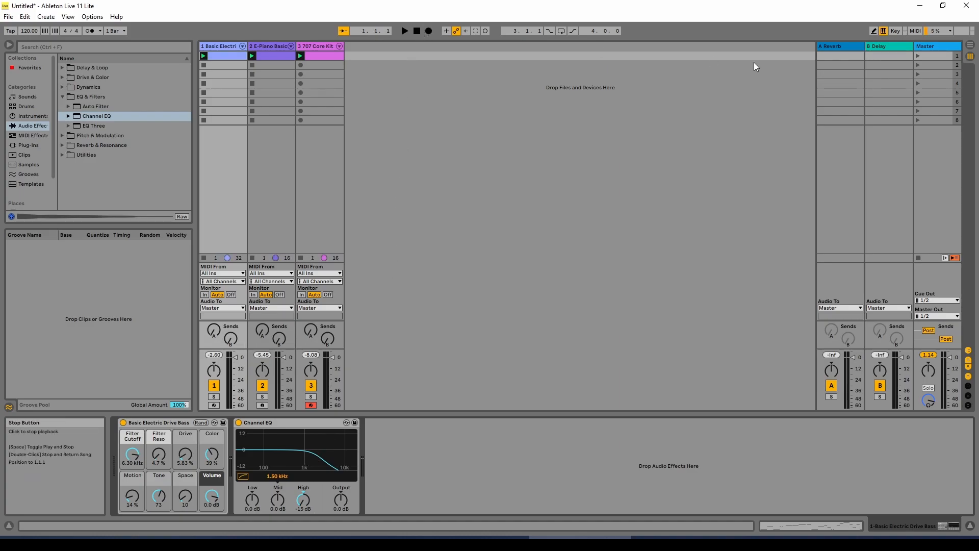
{"action": "left_click", "coordinate": [918, 56]}
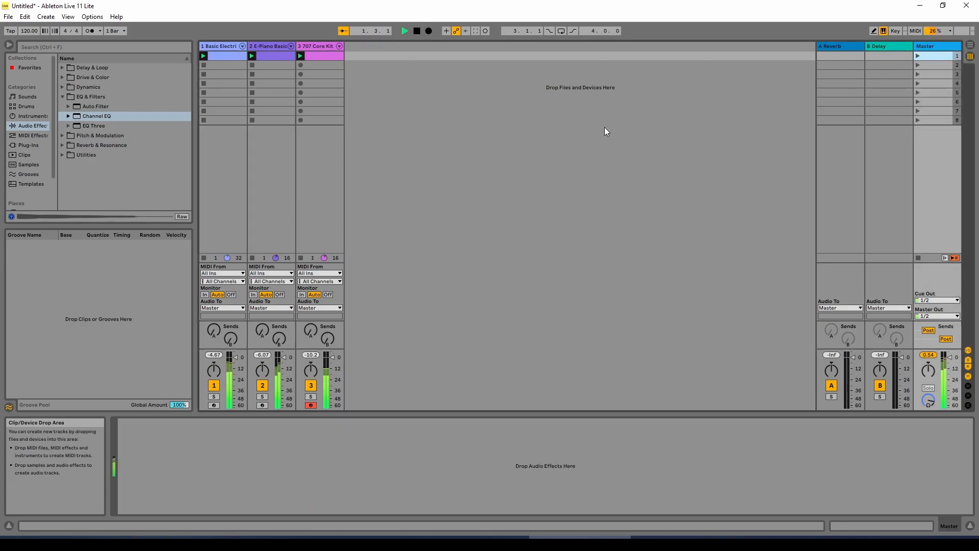